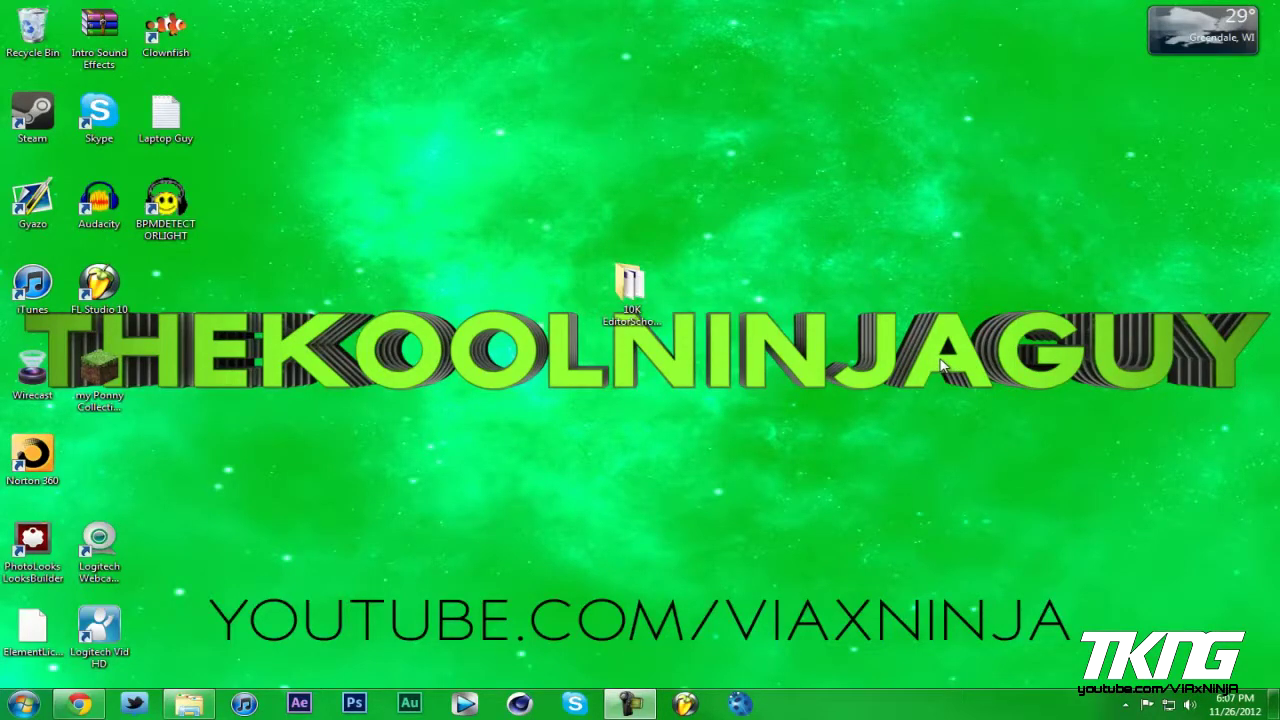
- Drag the 10K EditorSchool Preset Pack folder from the desktop centre up near the top
{"action": "left_click_drag", "start_coordinate": [630, 285], "coordinate": [568, 115]}
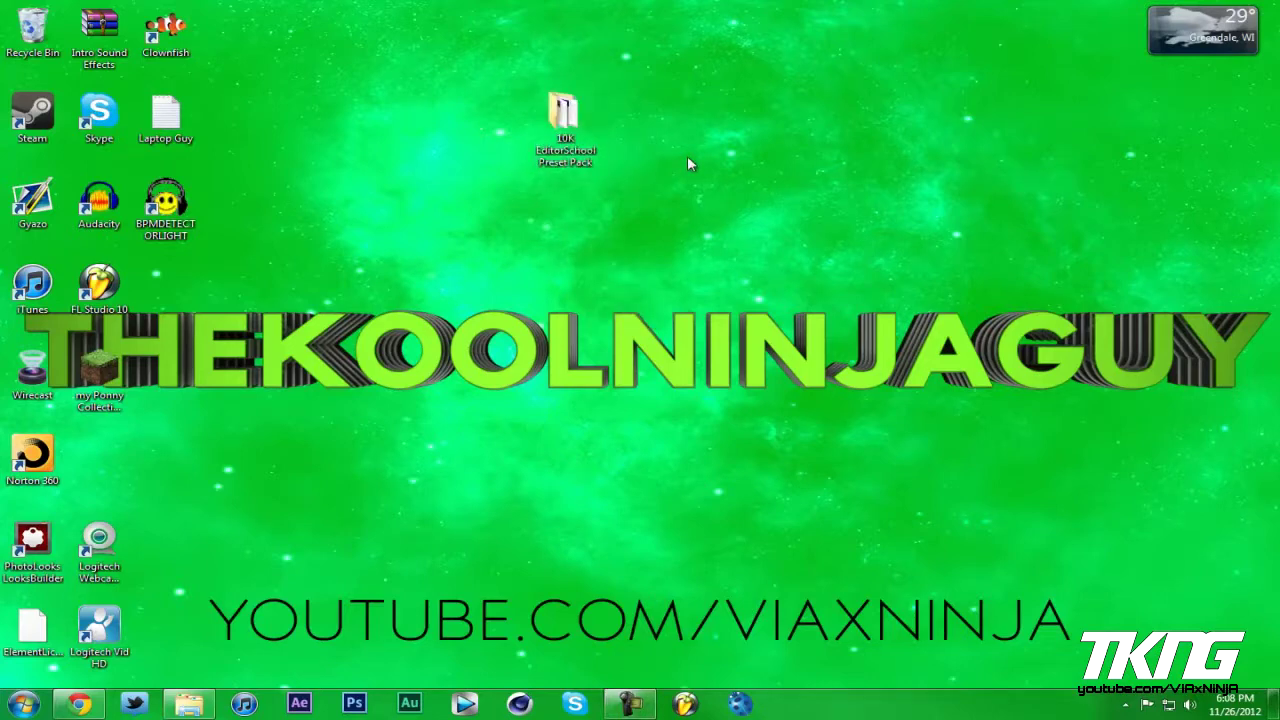
- Briefly open the preset pack folder, then browse to the COMPAQ (C:) drive in Explorer
{"action": "double_click", "coordinate": [563, 118]}
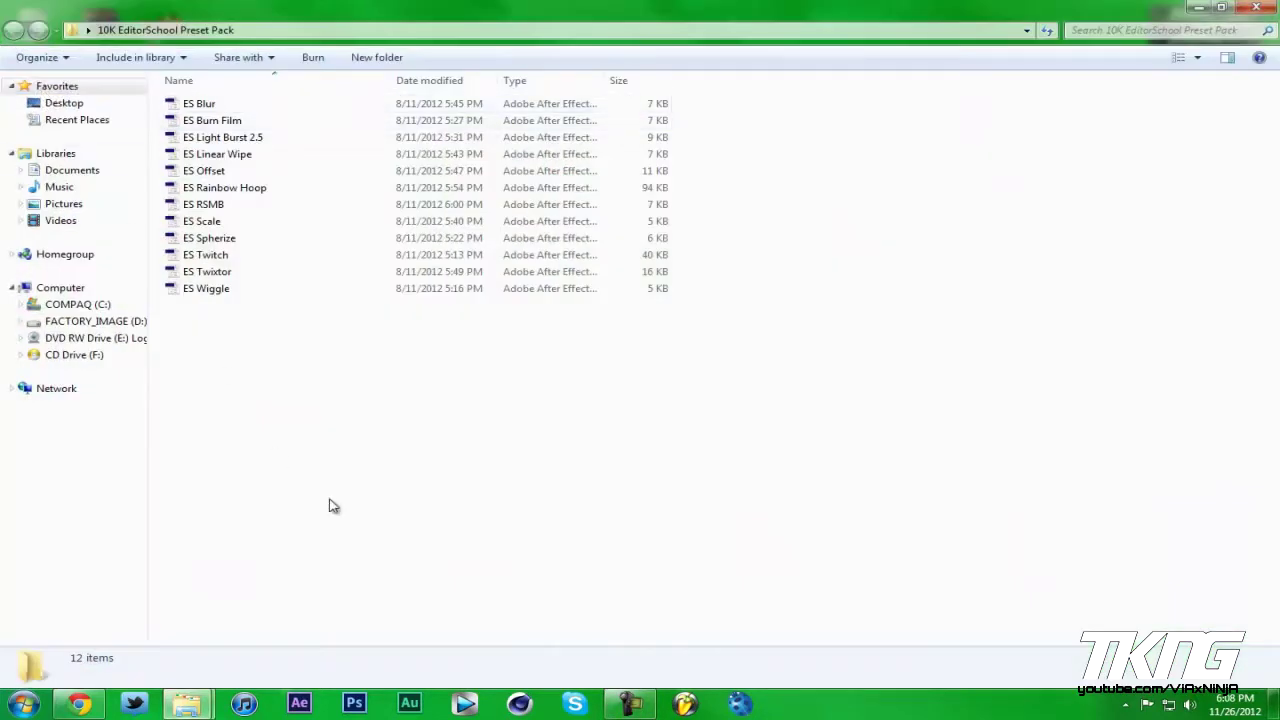
{"action": "left_click", "coordinate": [1256, 7]}
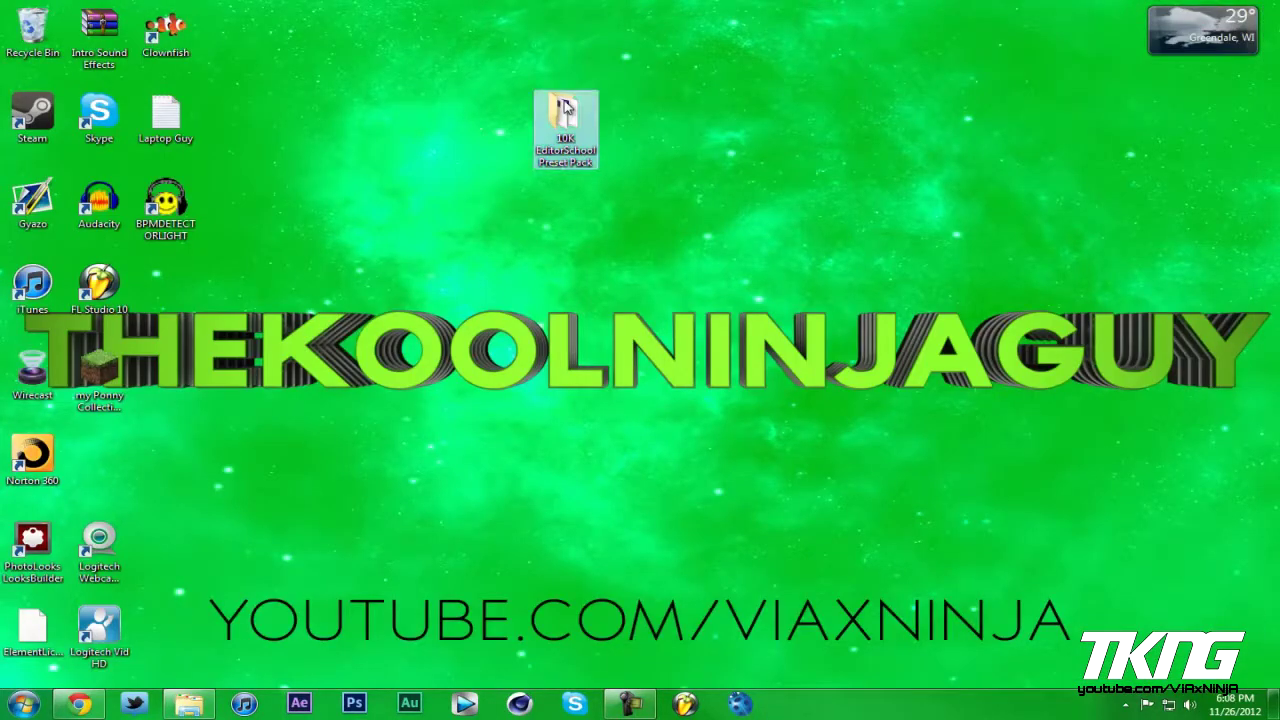
{"action": "left_click", "coordinate": [183, 706]}
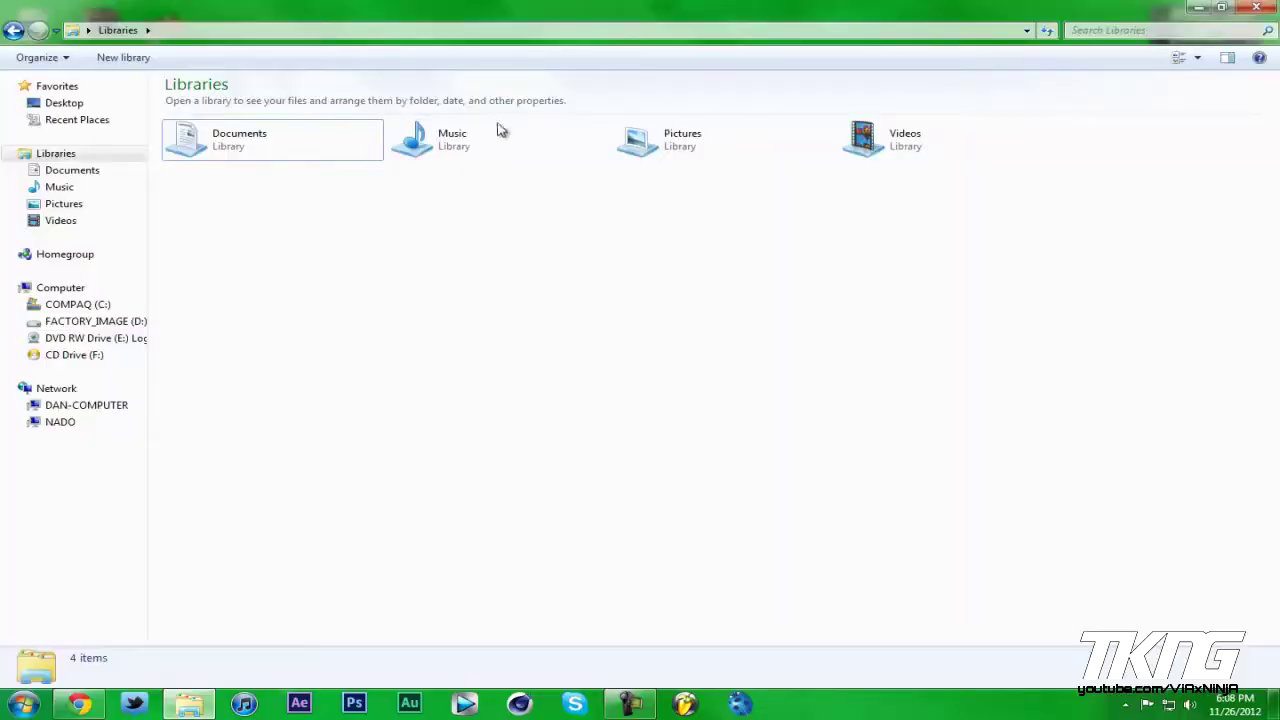
{"action": "left_click", "coordinate": [103, 309]}
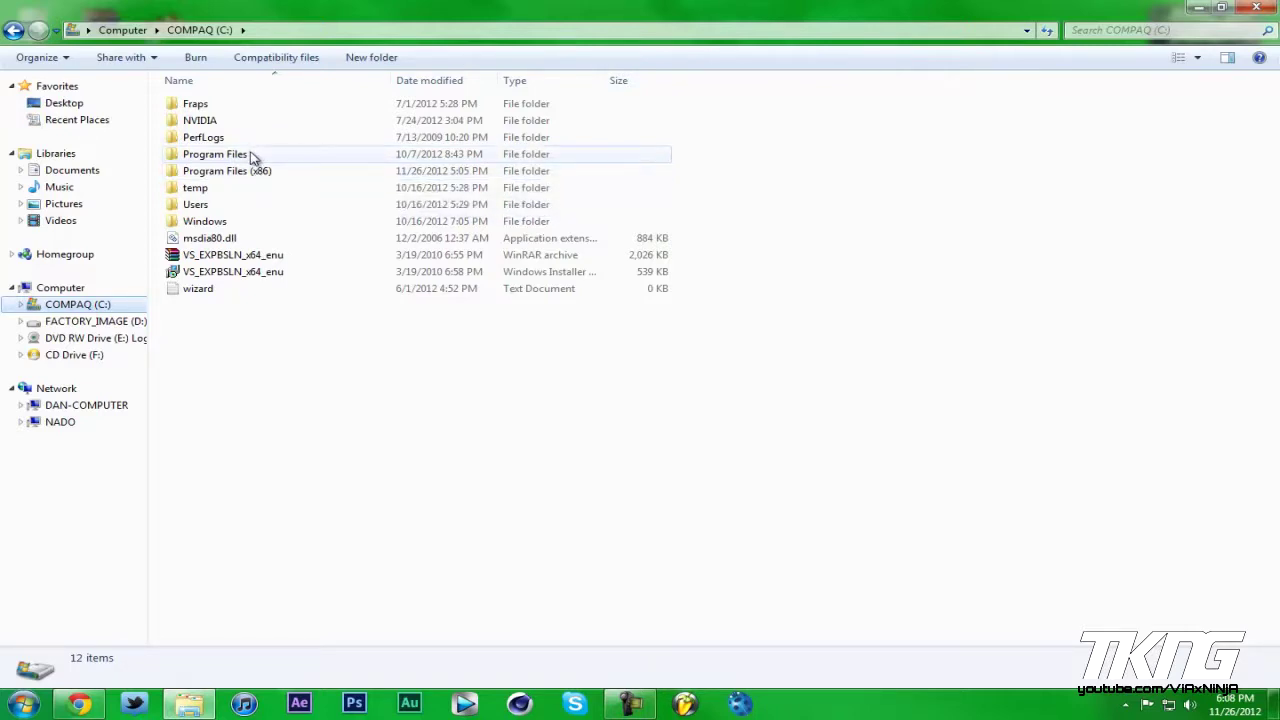
{"action": "left_click", "coordinate": [22, 704]}
- Browse Program Files > Adobe > Adobe After Effects CS6 > Support Files > Presets, peeking into Sound Effects
{"action": "left_click", "coordinate": [489, 446]}
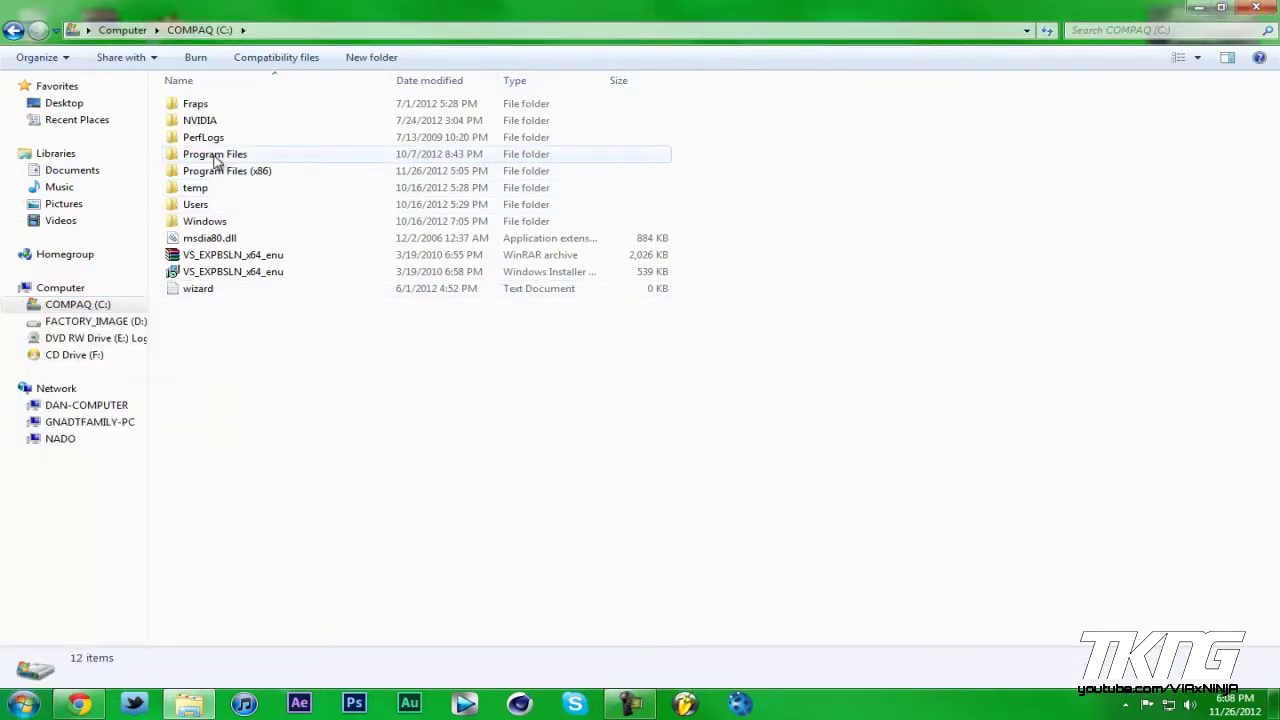
{"action": "double_click", "coordinate": [213, 156]}
{"action": "double_click", "coordinate": [213, 105]}
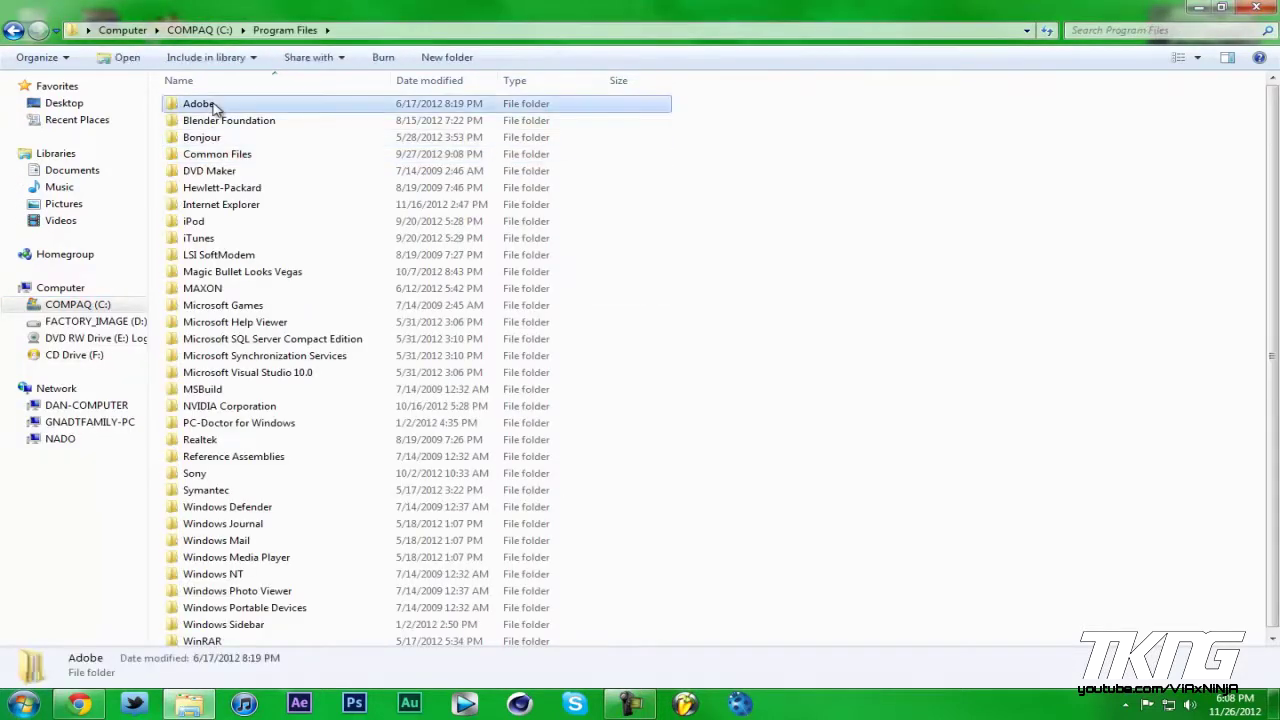
{"action": "double_click", "coordinate": [217, 106]}
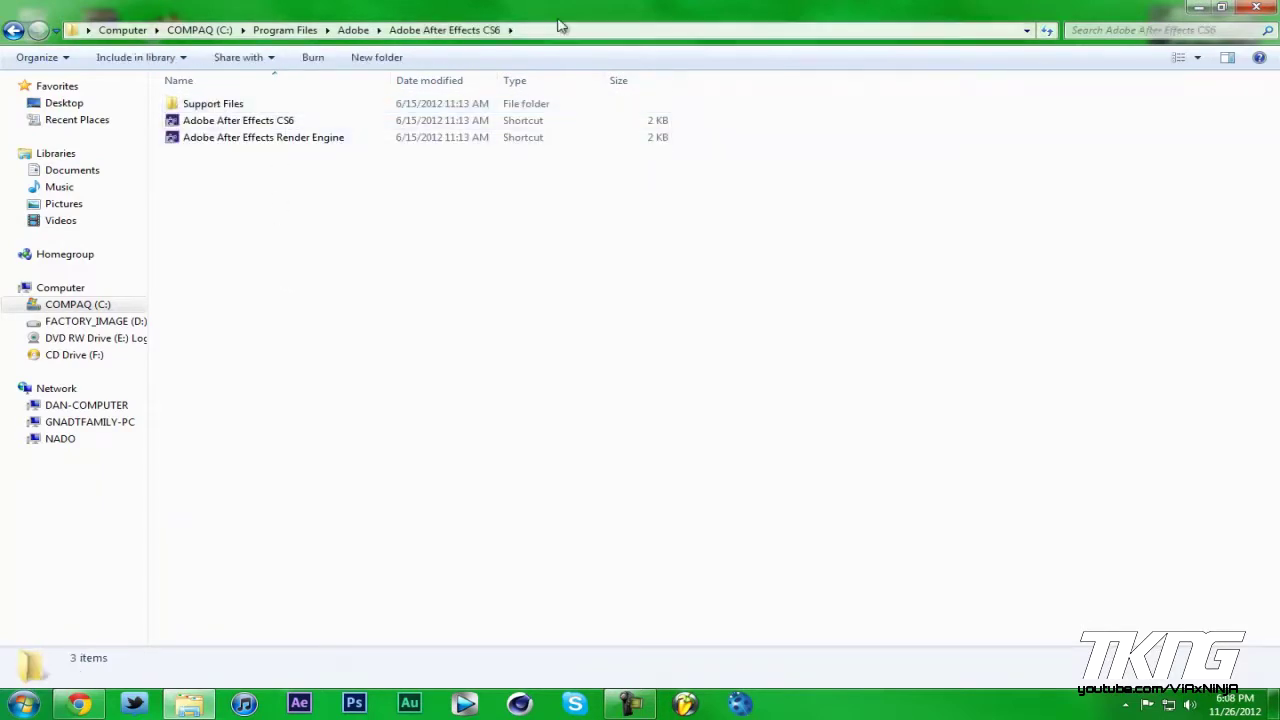
{"action": "double_click", "coordinate": [288, 112]}
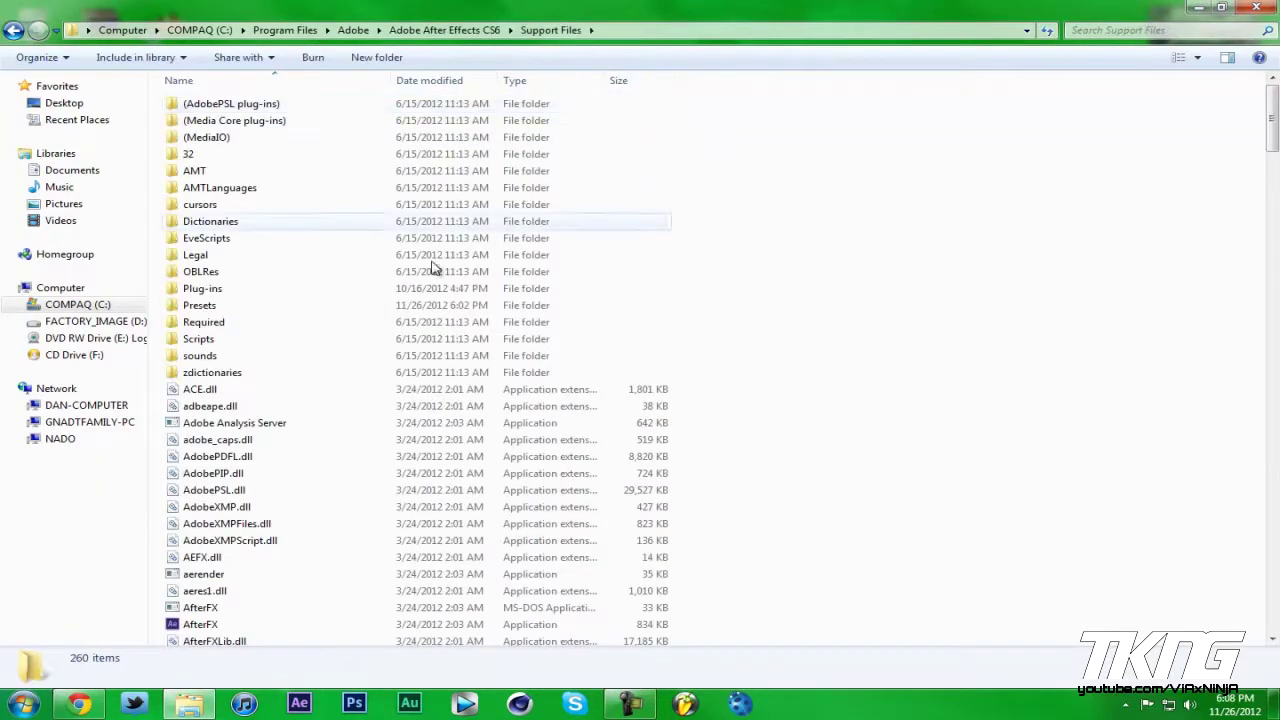
{"action": "scroll", "coordinate": [820, 363], "scroll_direction": "down", "scroll_amount": 12}
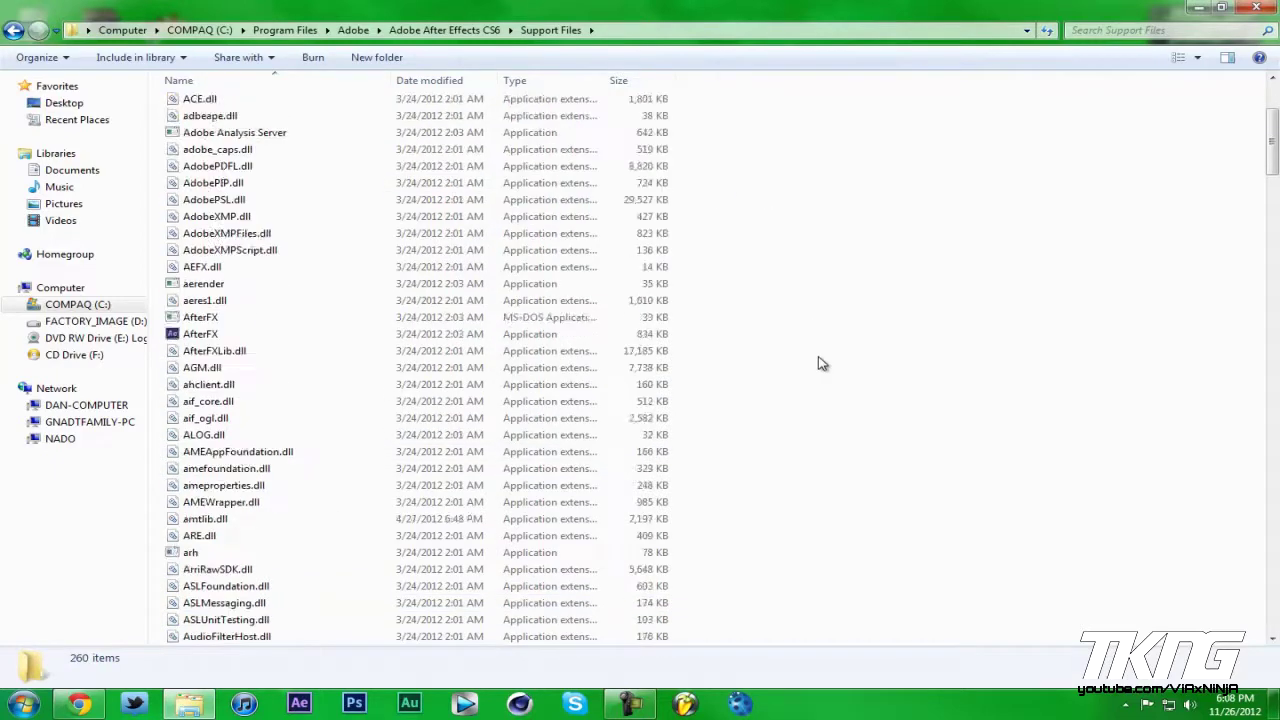
{"action": "scroll", "coordinate": [820, 363], "scroll_direction": "up", "scroll_amount": 7}
{"action": "scroll", "coordinate": [818, 363], "scroll_direction": "up", "scroll_amount": 4}
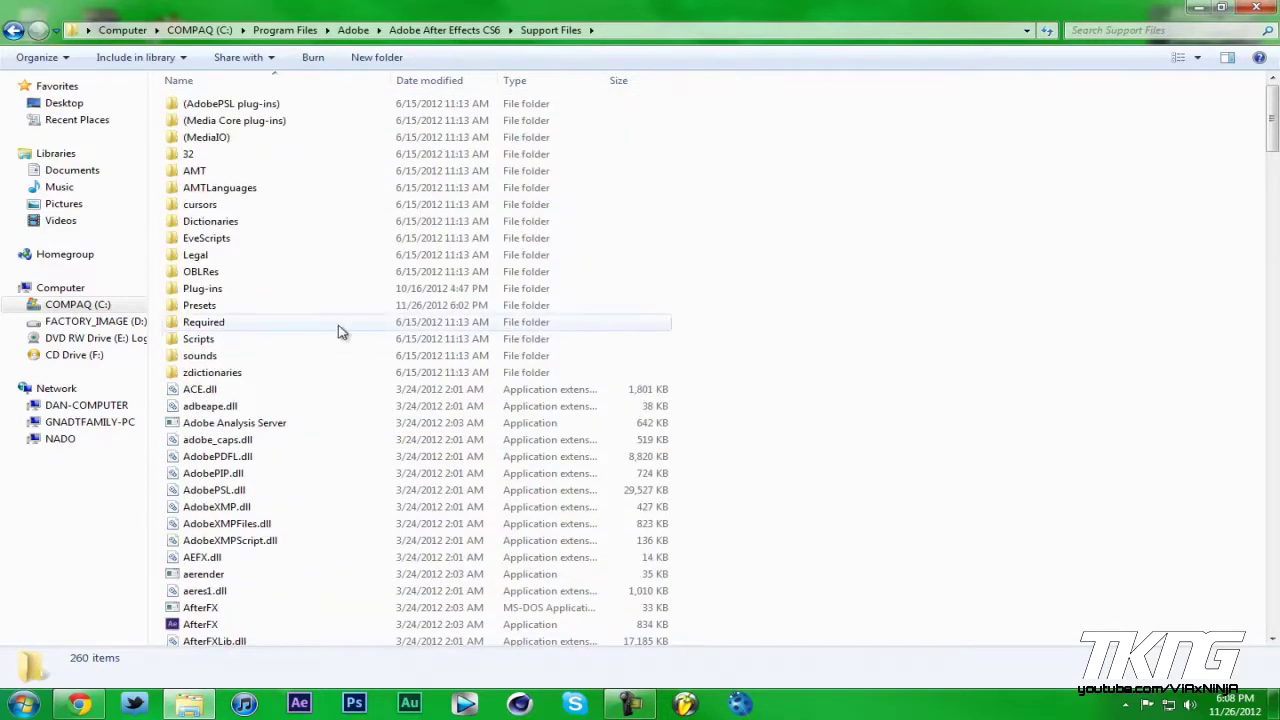
{"action": "double_click", "coordinate": [251, 310]}
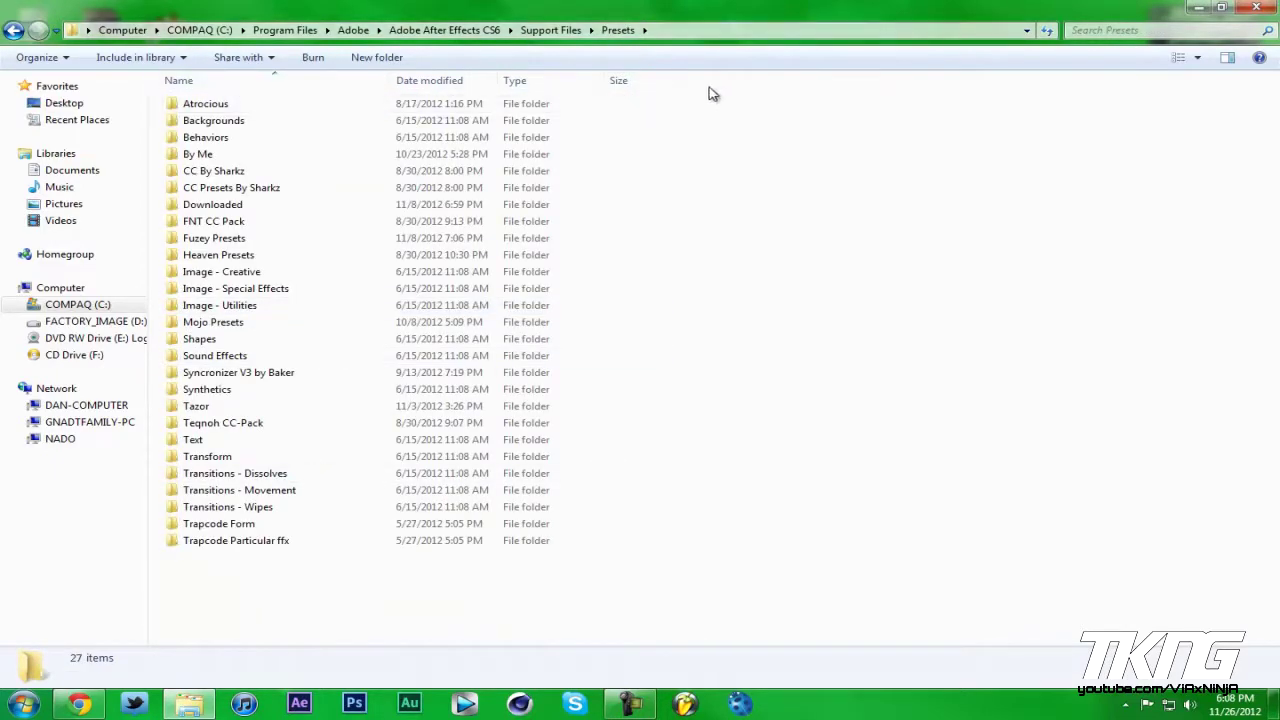
{"action": "double_click", "coordinate": [245, 356]}
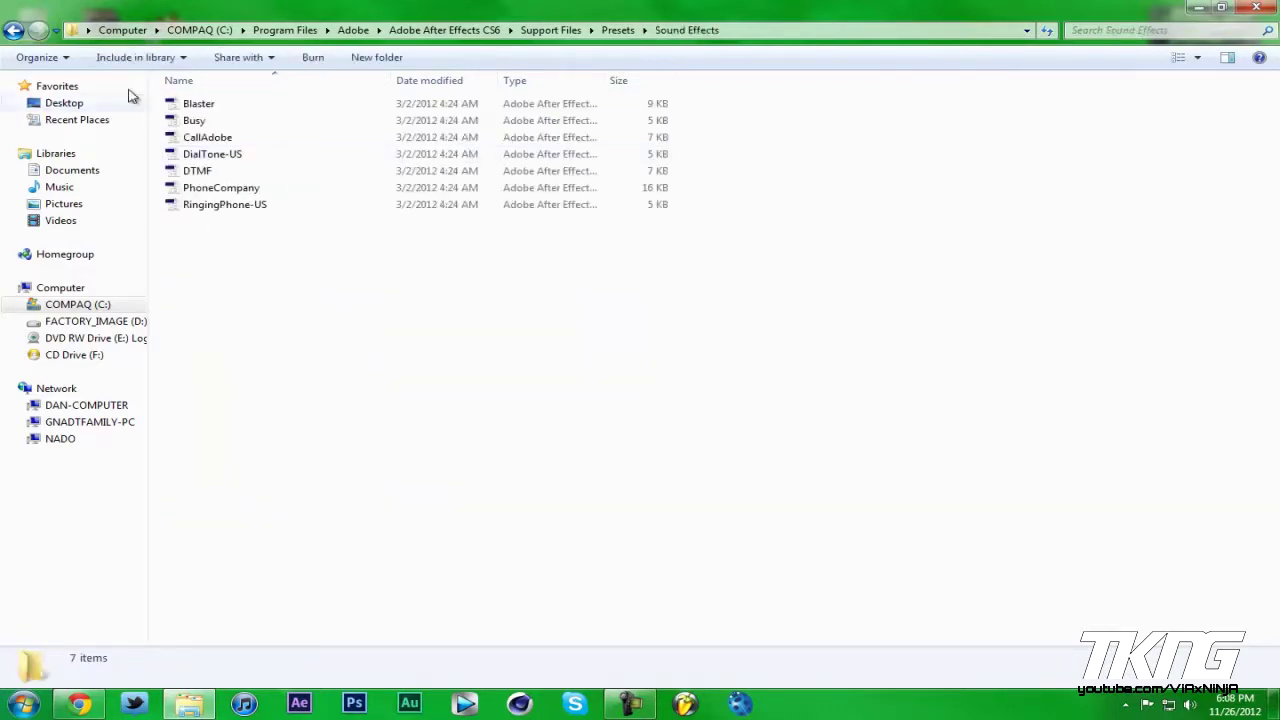
{"action": "left_click", "coordinate": [14, 30]}
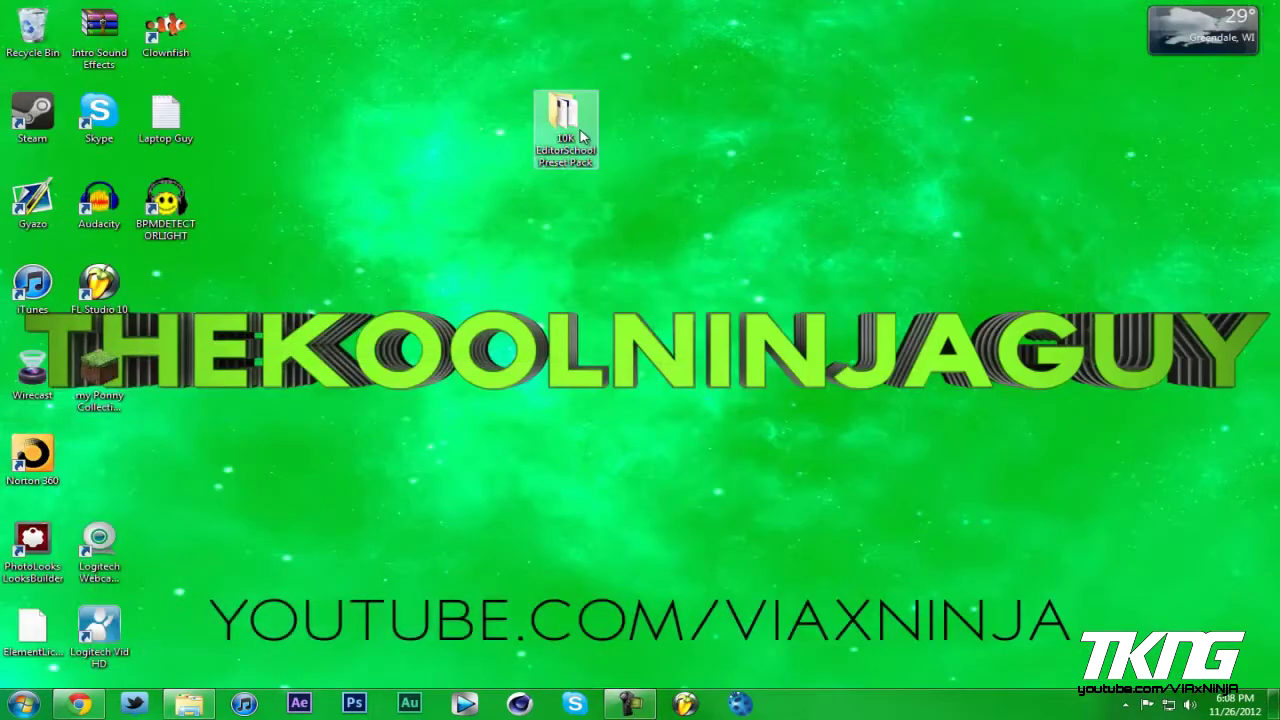
- Cut the preset pack folder from the desktop, paste it into Presets with administrator permission, and close Explorer
{"action": "right_click", "coordinate": [581, 135]}
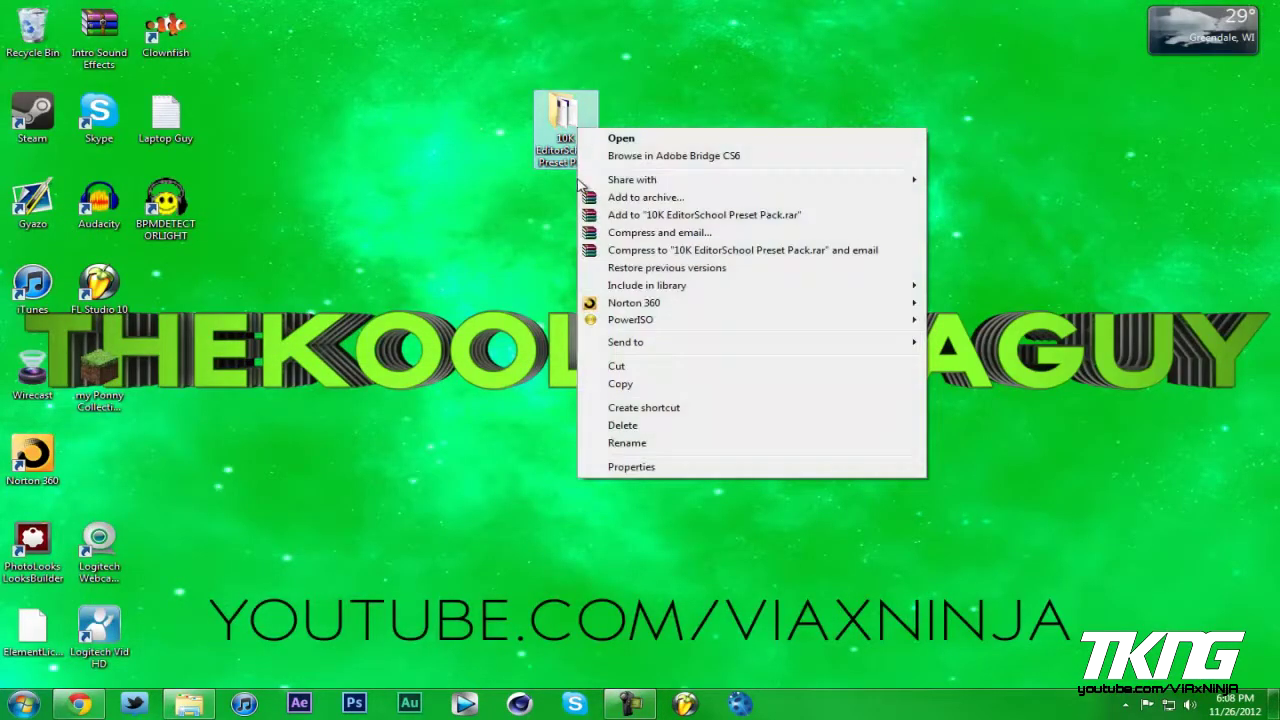
{"action": "left_click", "coordinate": [607, 366]}
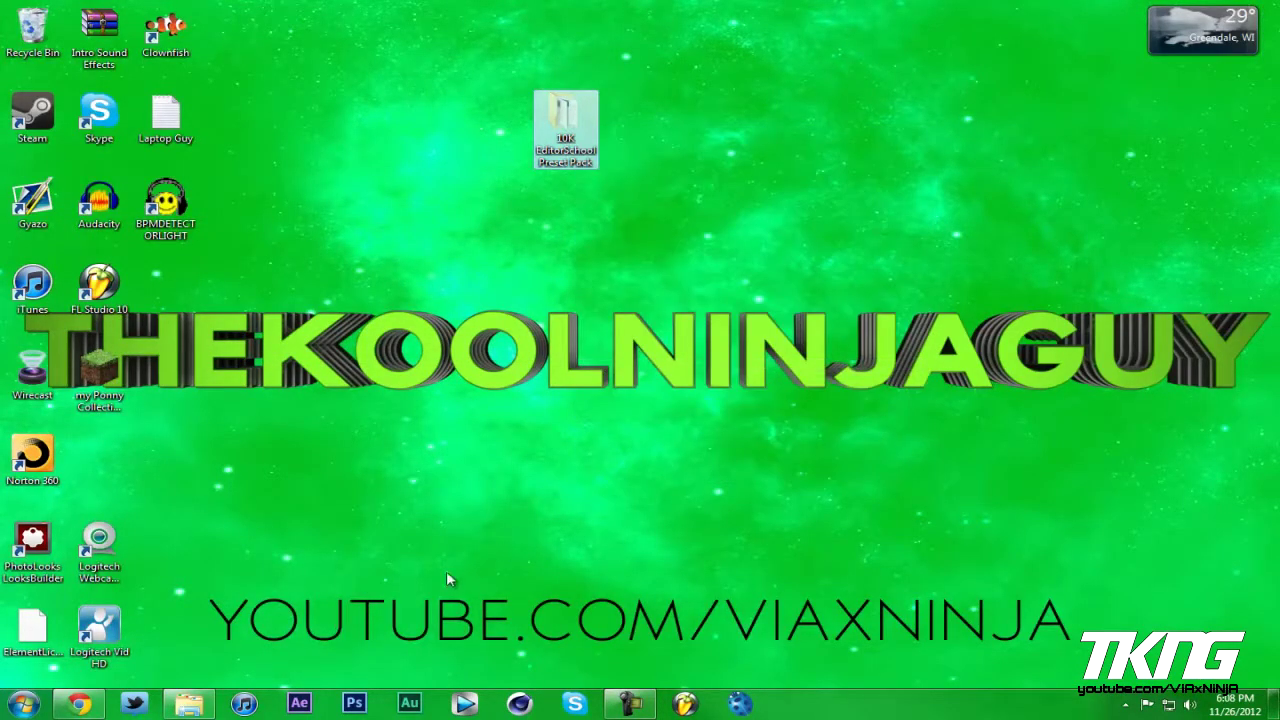
{"action": "left_click", "coordinate": [199, 706]}
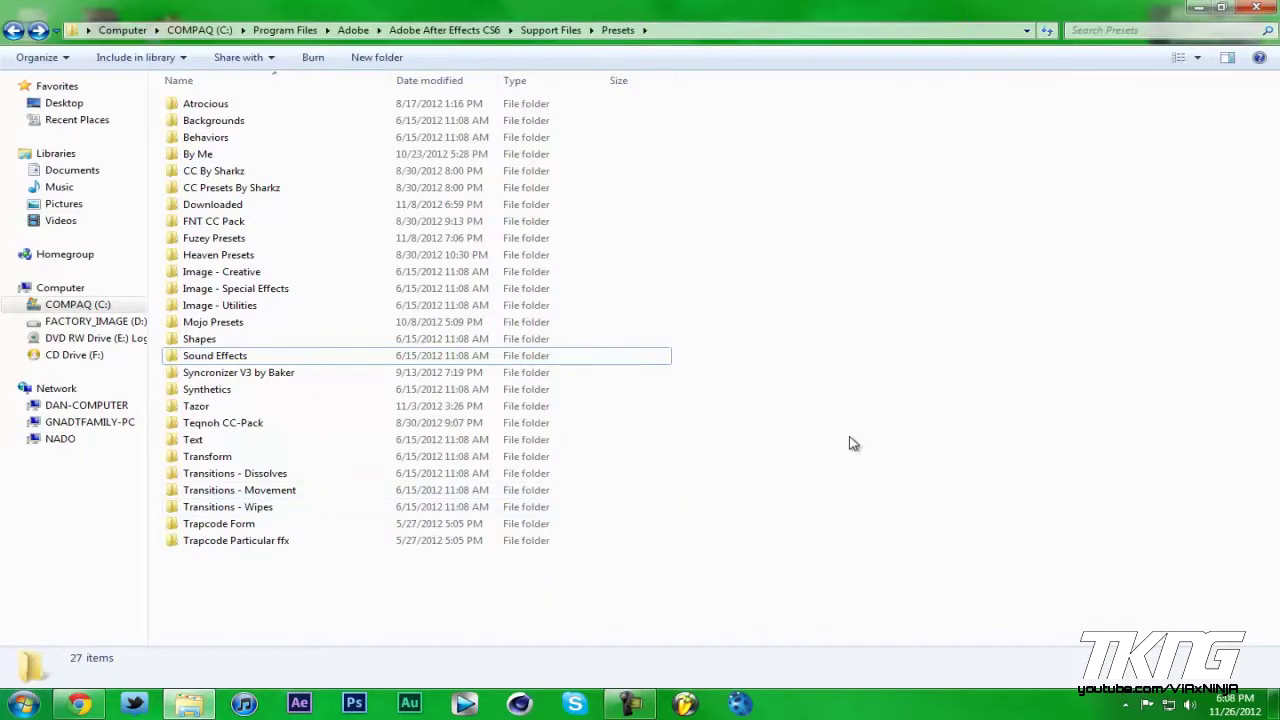
{"action": "right_click", "coordinate": [850, 436]}
{"action": "left_click", "coordinate": [918, 548]}
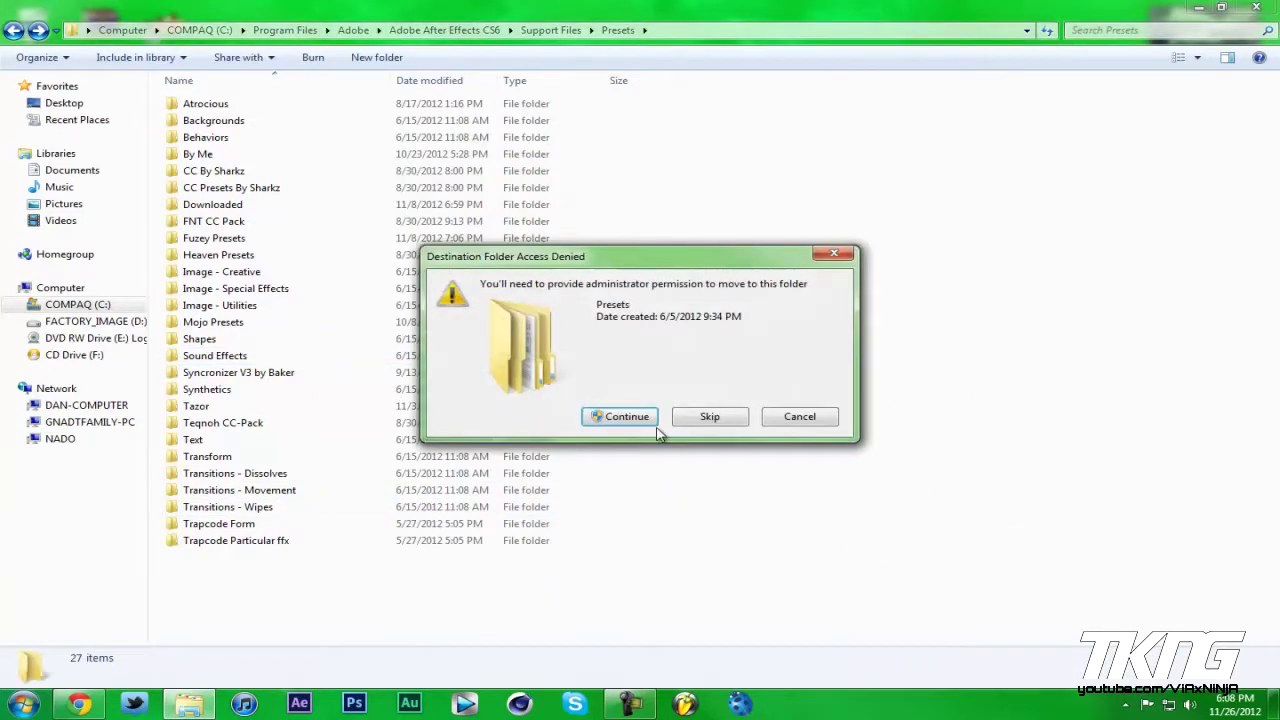
{"action": "left_click", "coordinate": [658, 420]}
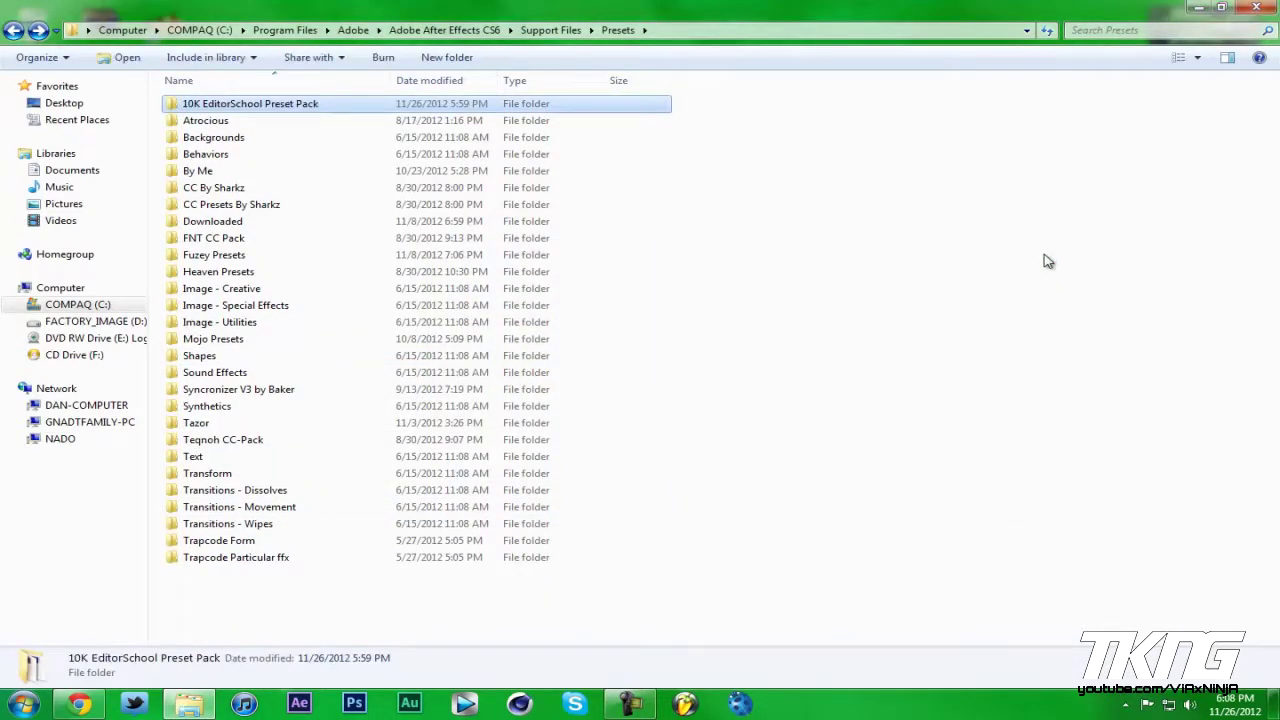
{"action": "left_click", "coordinate": [1024, 256]}
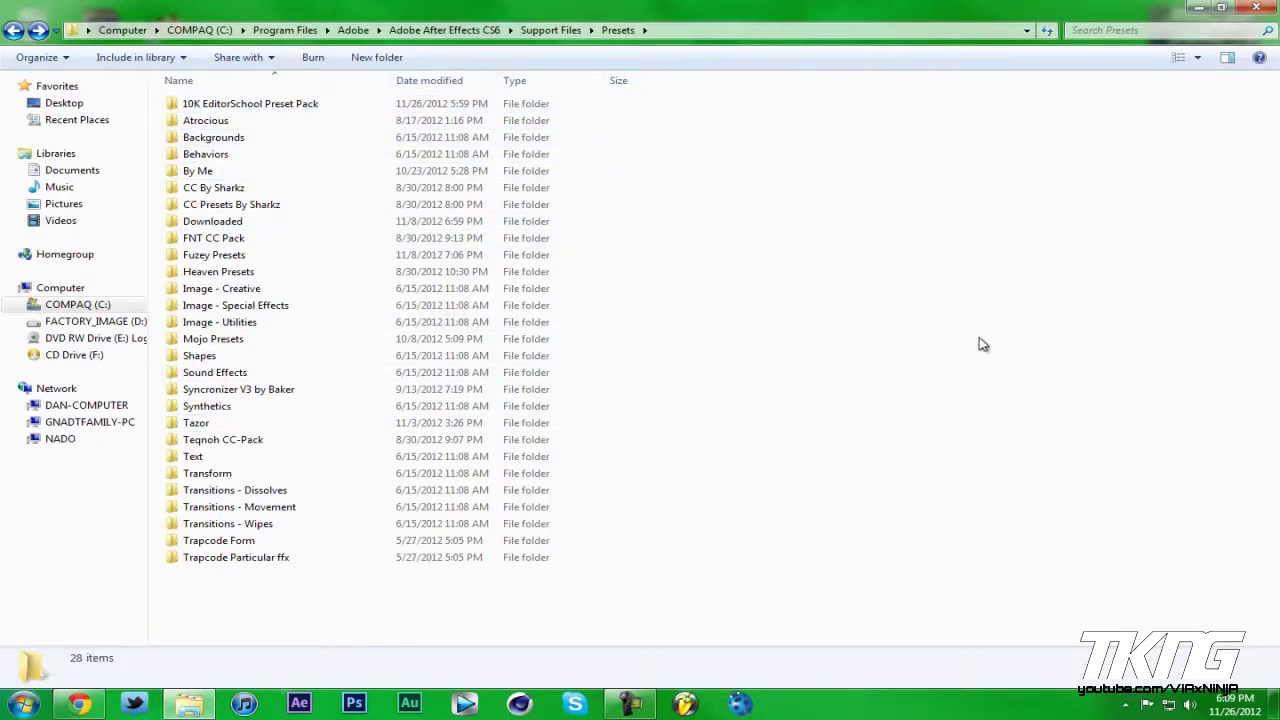
{"action": "left_click", "coordinate": [1256, 8]}
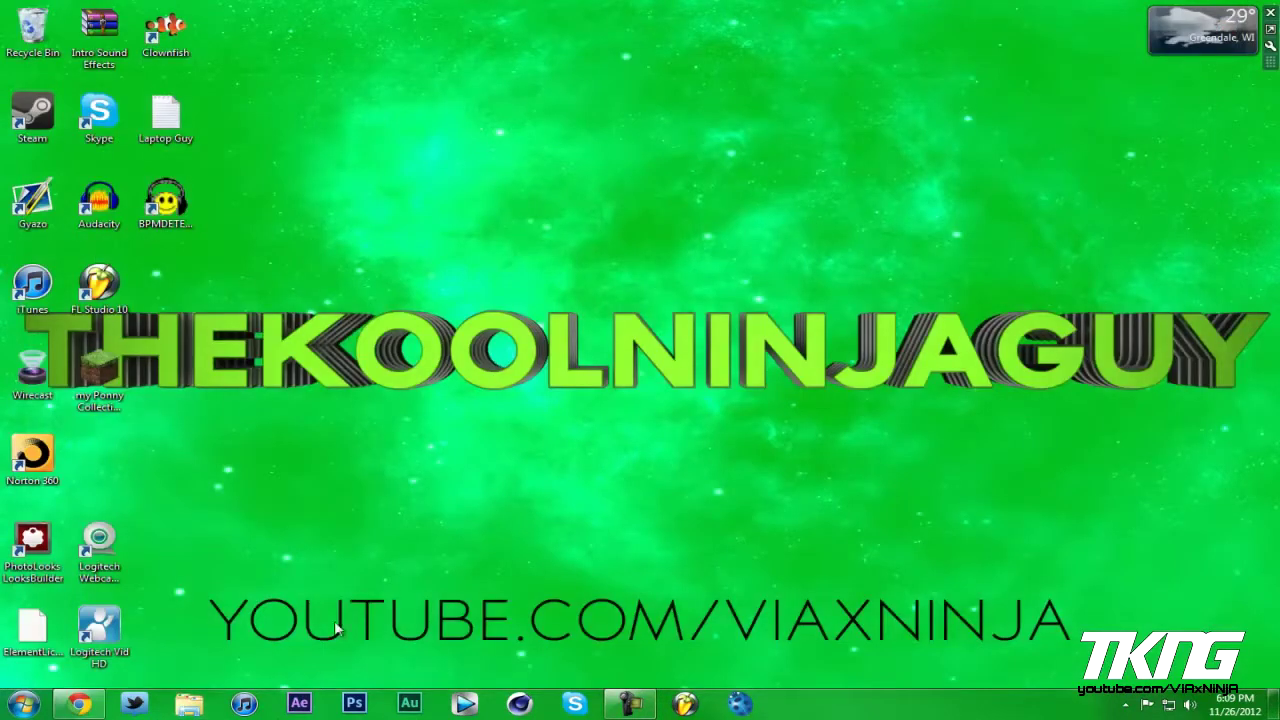
- Launch After Effects CS6 from the taskbar and let it load to an Untitled Project
{"action": "left_click", "coordinate": [297, 705]}
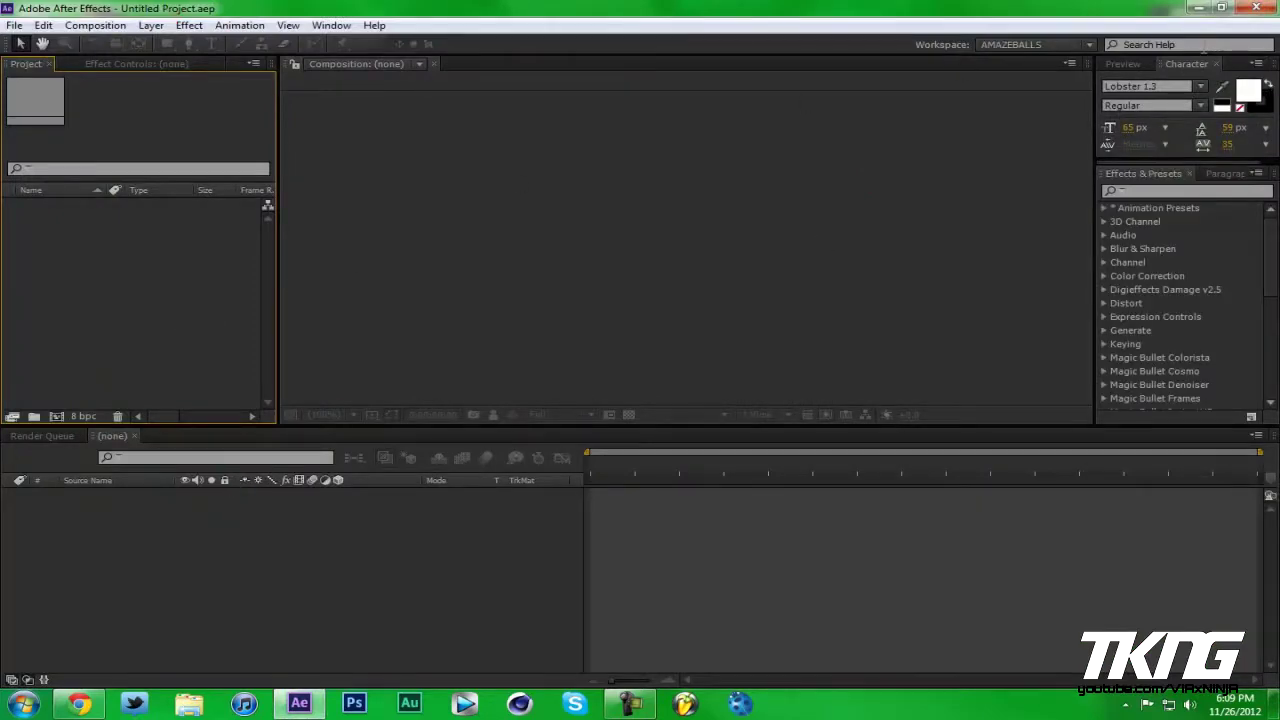
- Import the INTERVENTION TRIP HS FEED TERMINAL clip and create a composition from it
{"action": "double_click", "coordinate": [110, 273]}
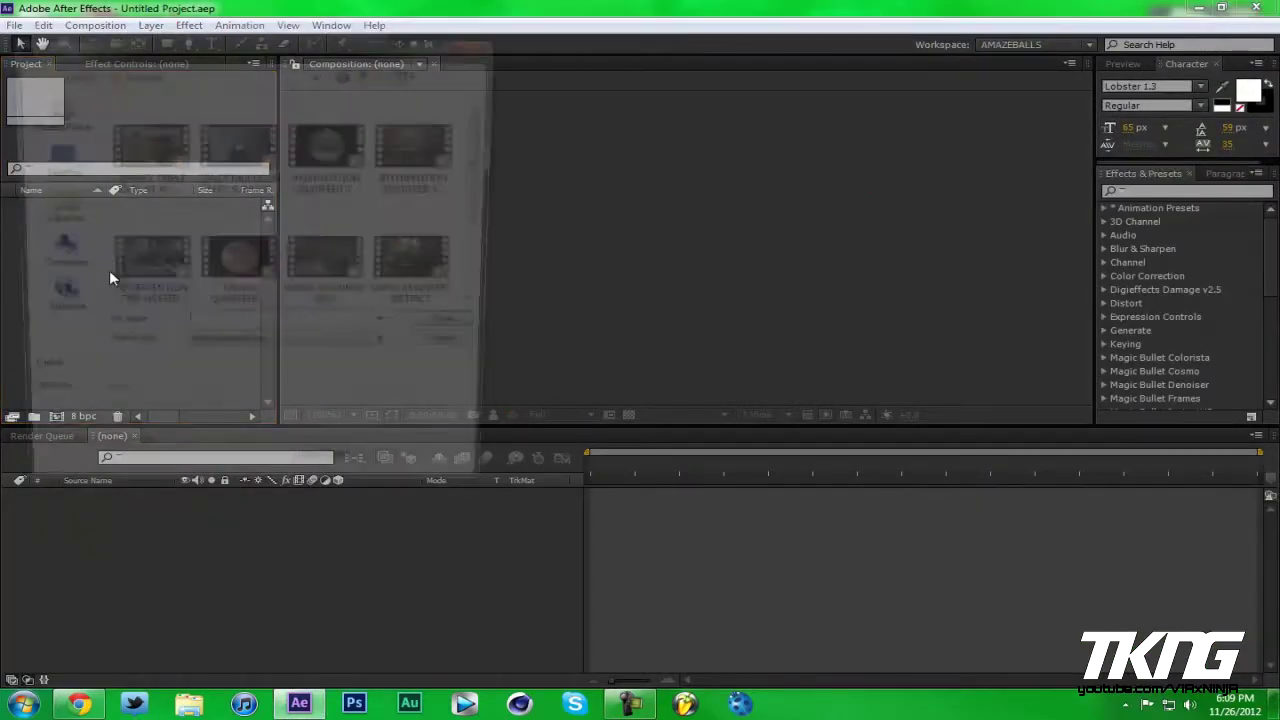
{"action": "left_click", "coordinate": [145, 265]}
{"action": "left_click", "coordinate": [460, 329]}
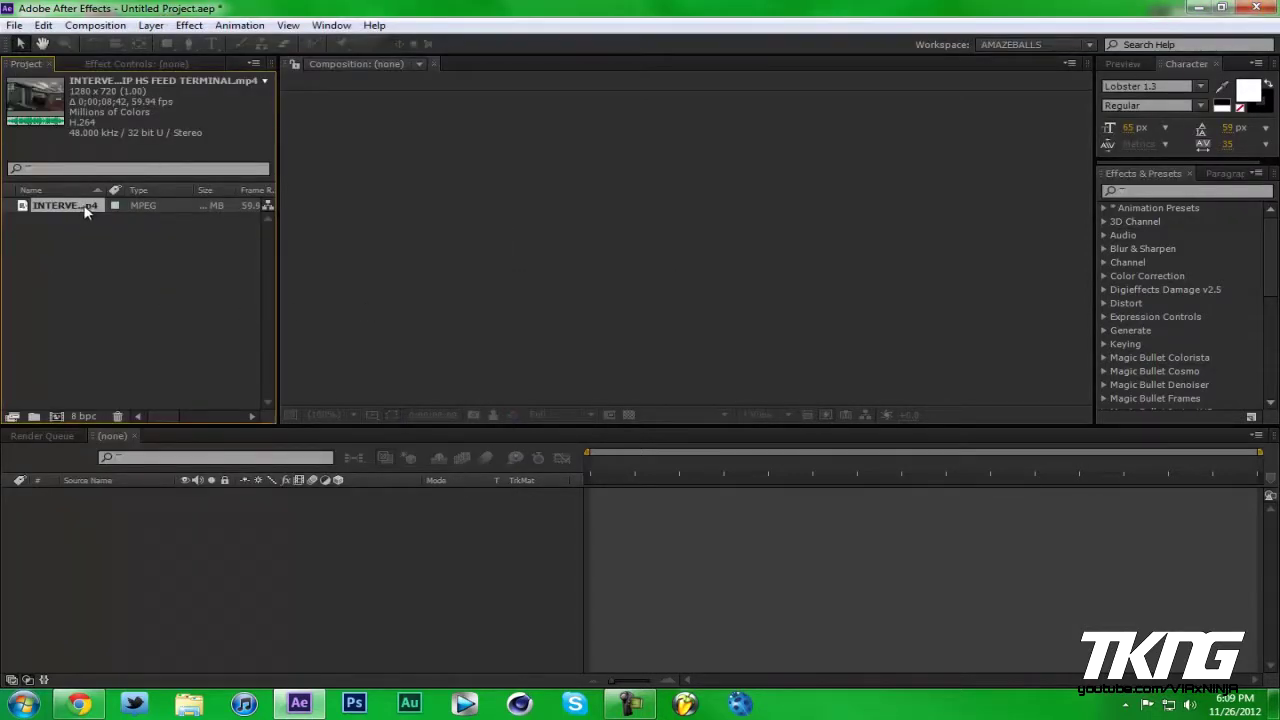
{"action": "left_click", "coordinate": [56, 417]}
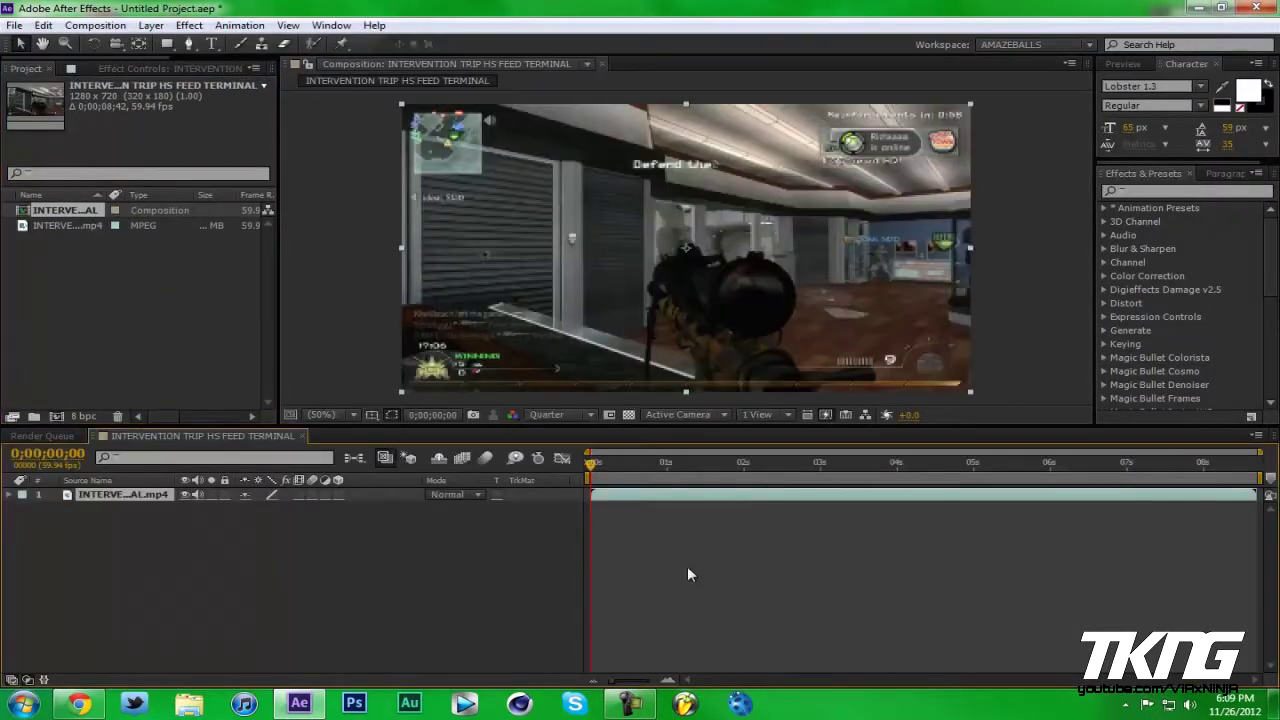
- Move the time indicator to 0;00;02;21 and add Adjustment Layer 1 above the clip
{"action": "left_click", "coordinate": [770, 466]}
{"action": "right_click", "coordinate": [292, 583]}
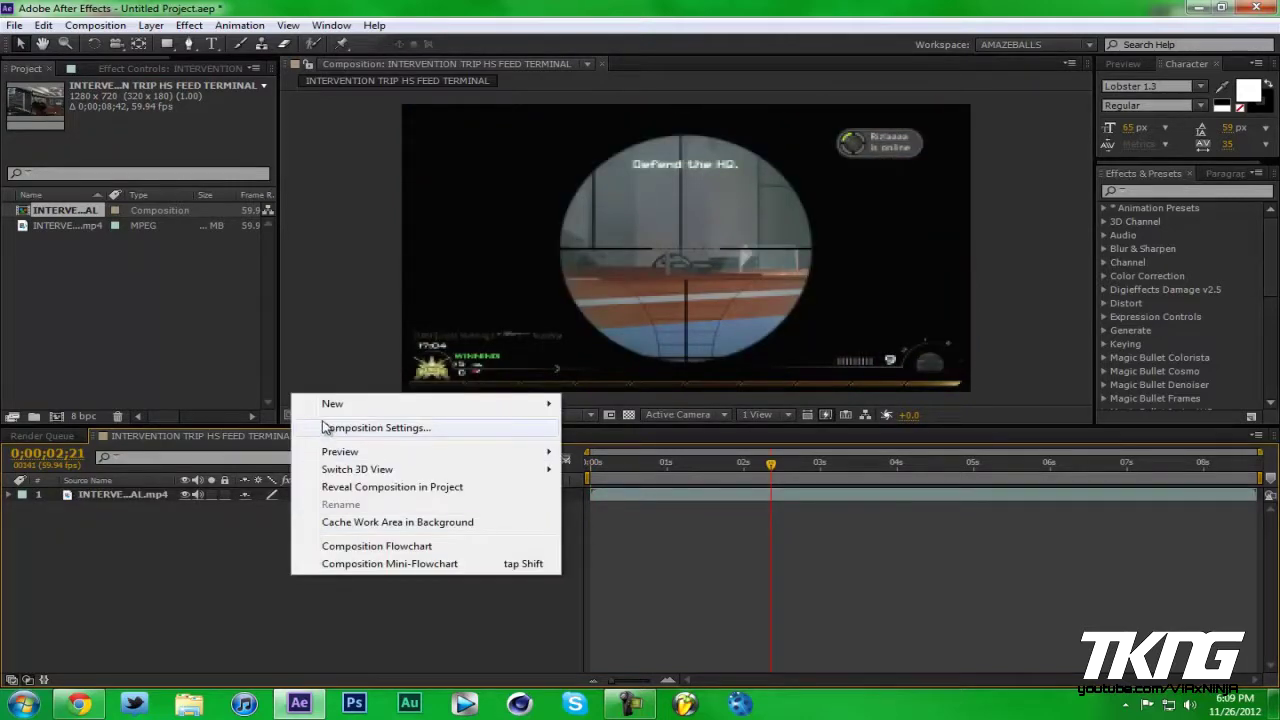
{"action": "mouse_move", "coordinate": [337, 406]}
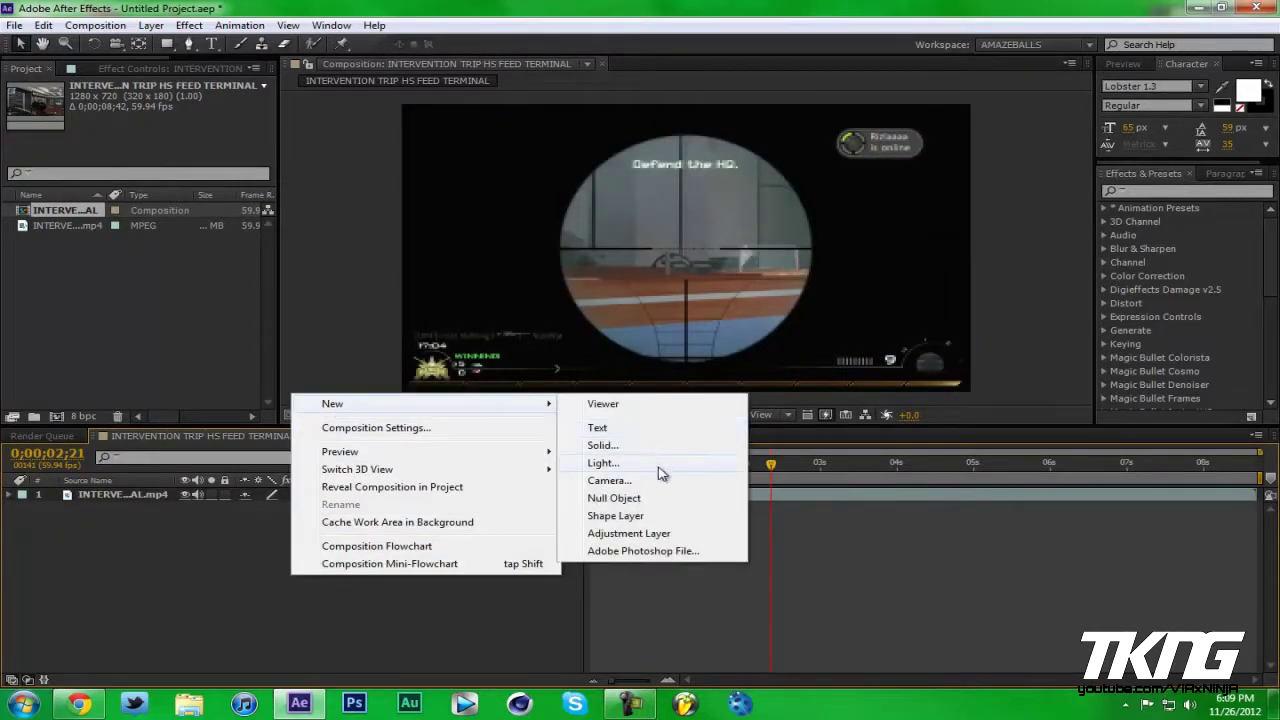
{"action": "left_click", "coordinate": [628, 533]}
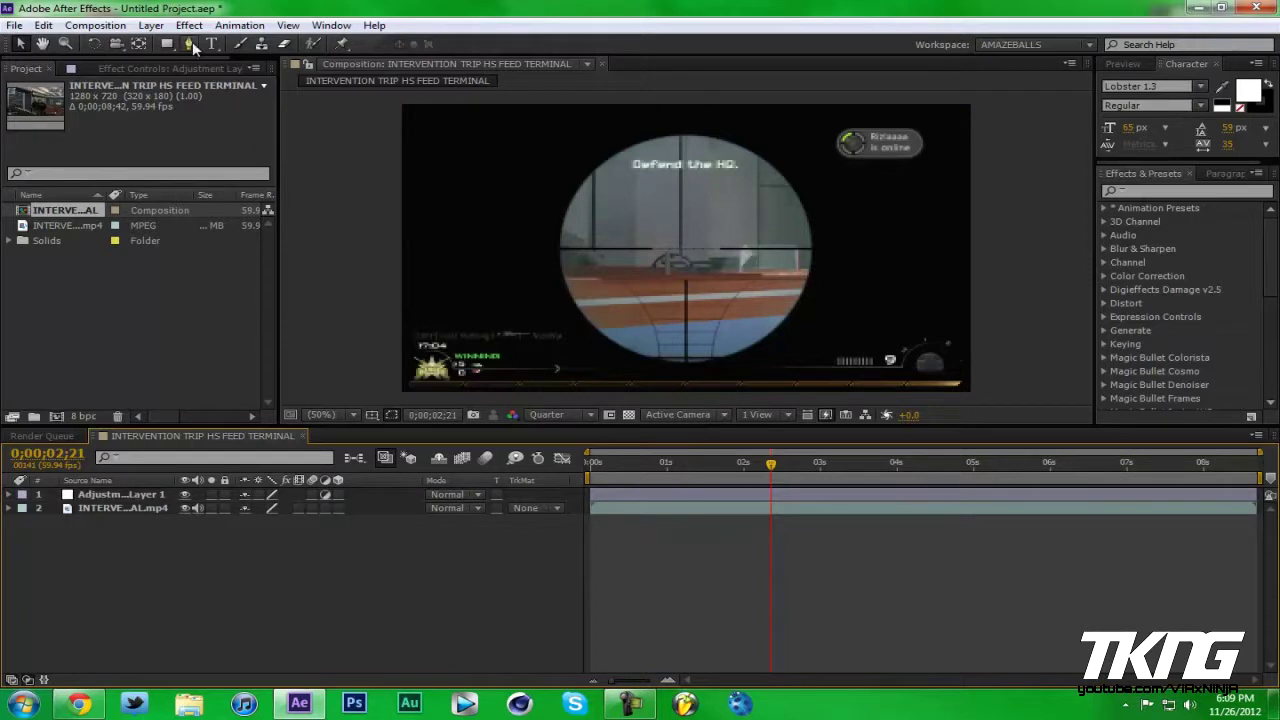
{"action": "left_click", "coordinate": [239, 25]}
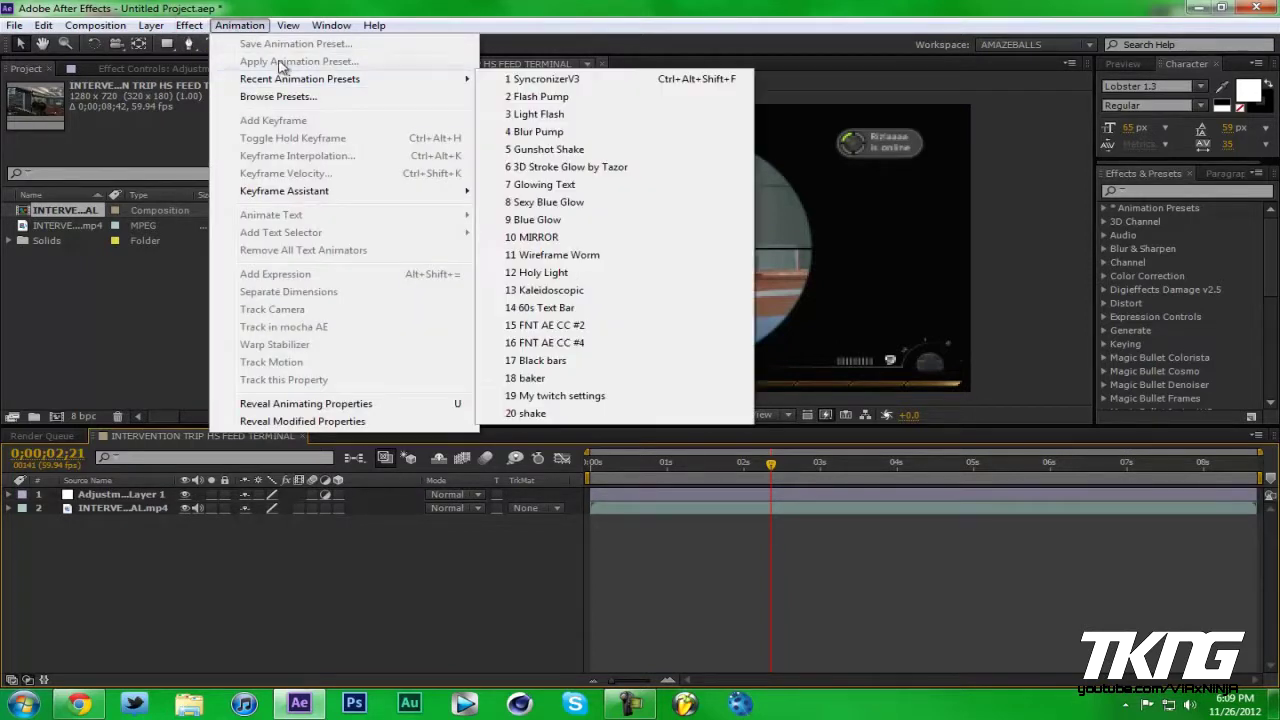
{"action": "left_click", "coordinate": [198, 481]}
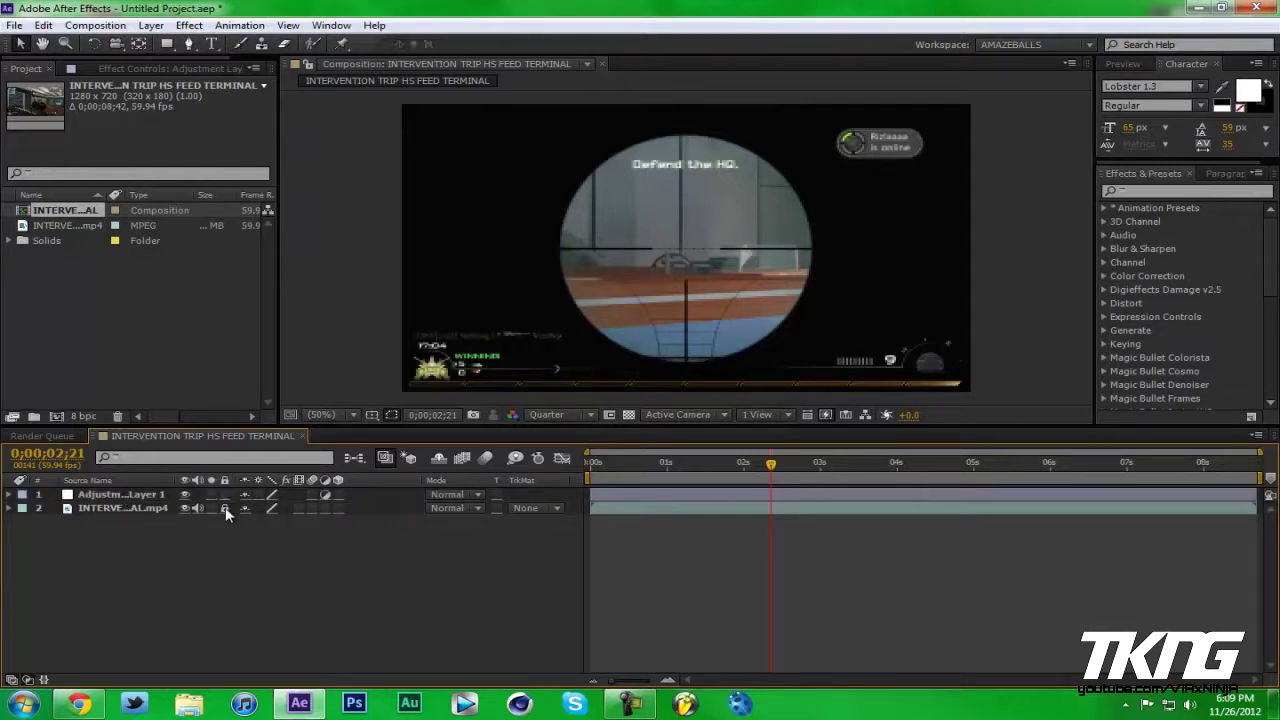
{"action": "left_click", "coordinate": [143, 494]}
{"action": "left_click", "coordinate": [255, 26]}
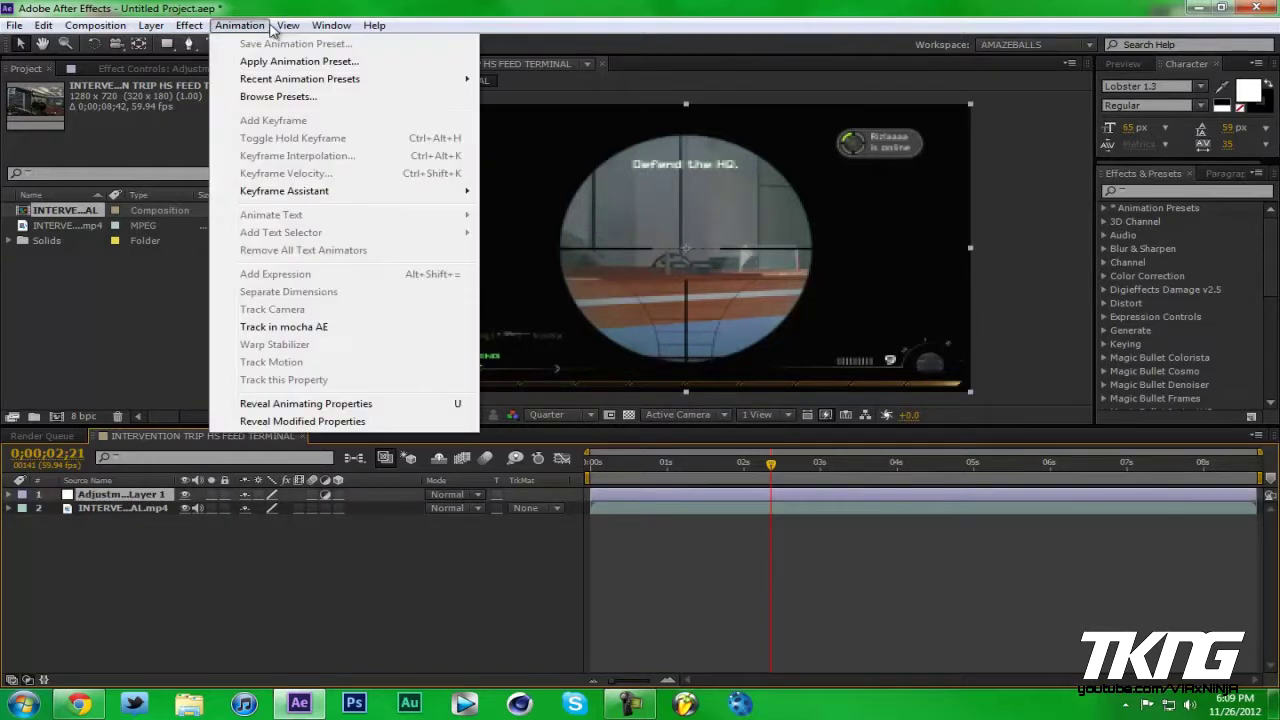
{"action": "left_click", "coordinate": [272, 62]}
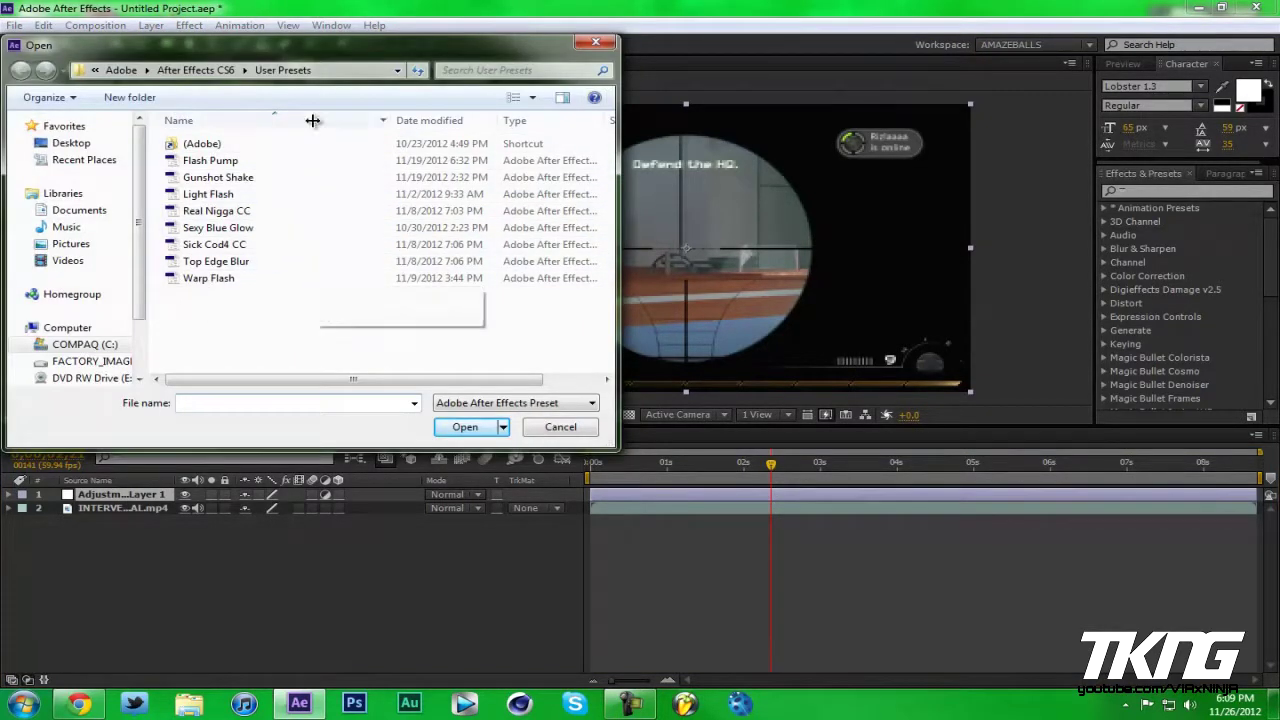
{"action": "left_click", "coordinate": [595, 43]}
{"action": "left_click", "coordinate": [1160, 189]}
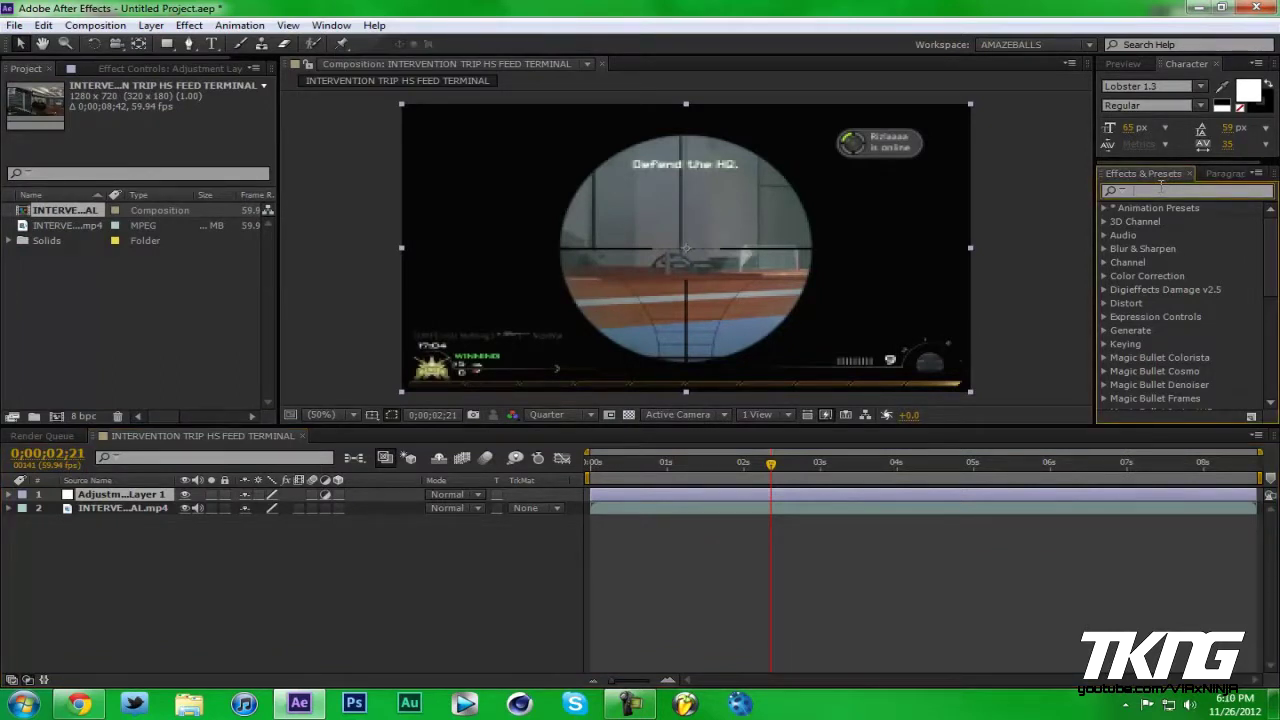
- Search 'wiggle', clear it, and expand Animation Presets > Support Files > Presets > 10K preset pack
{"action": "type", "text": "wiggle"}
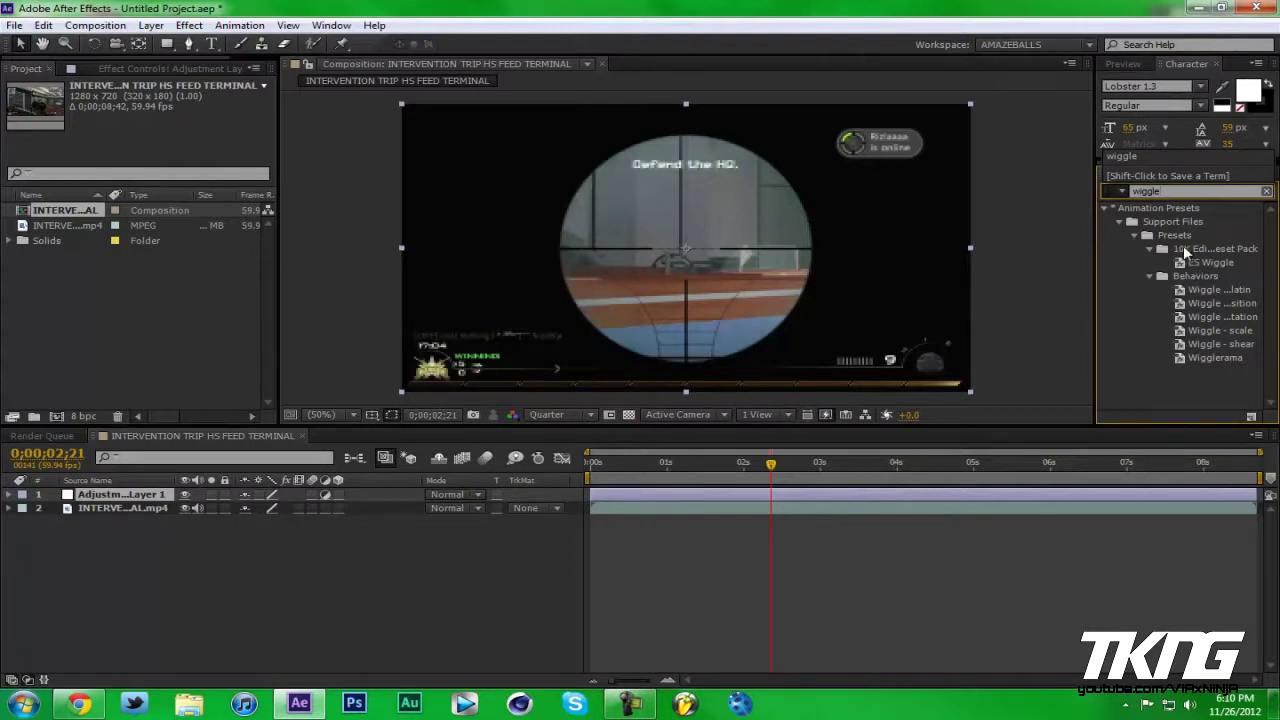
{"action": "double_click", "coordinate": [1183, 190]}
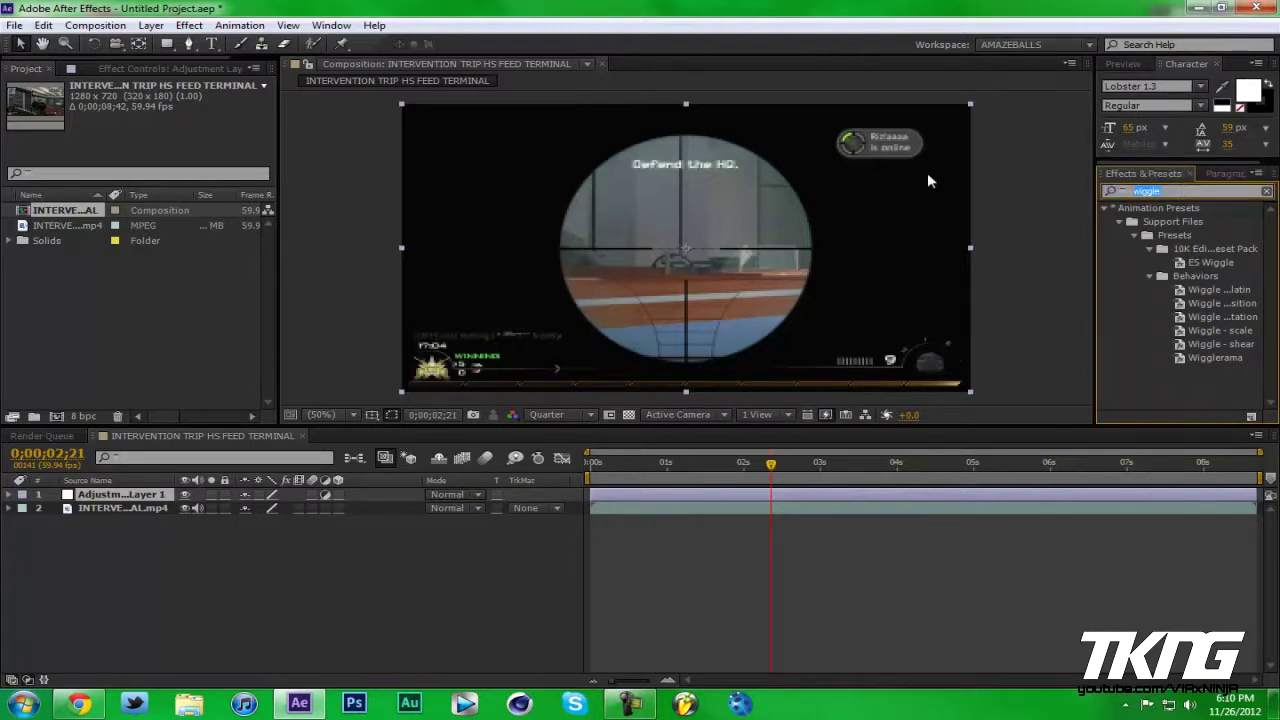
{"action": "left_click", "coordinate": [1265, 192]}
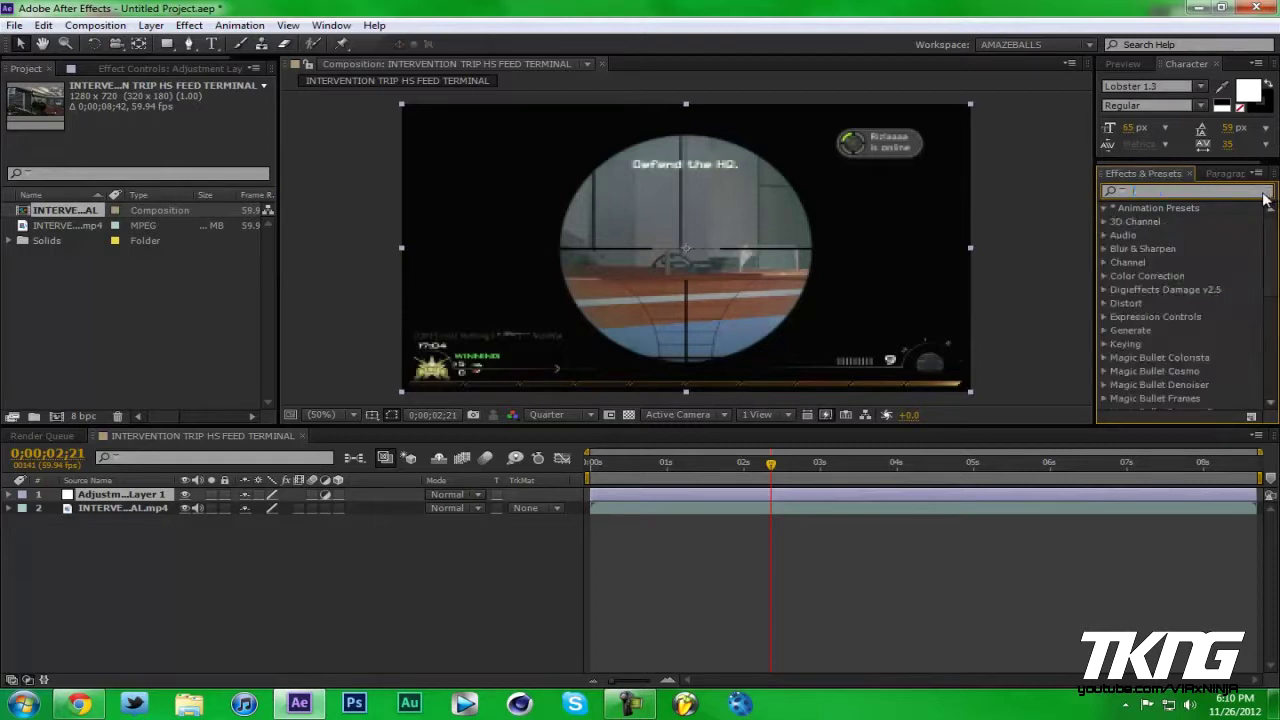
{"action": "left_click", "coordinate": [1104, 208]}
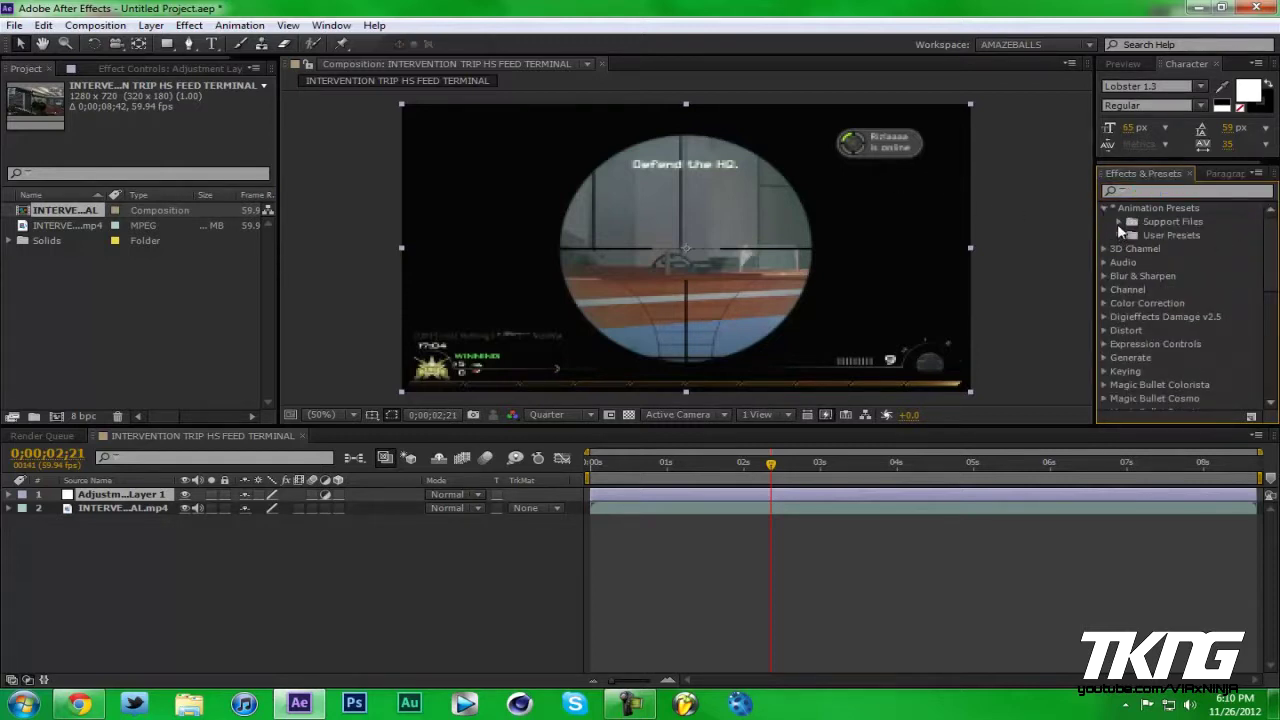
{"action": "left_click", "coordinate": [1118, 221]}
{"action": "left_click", "coordinate": [1134, 249]}
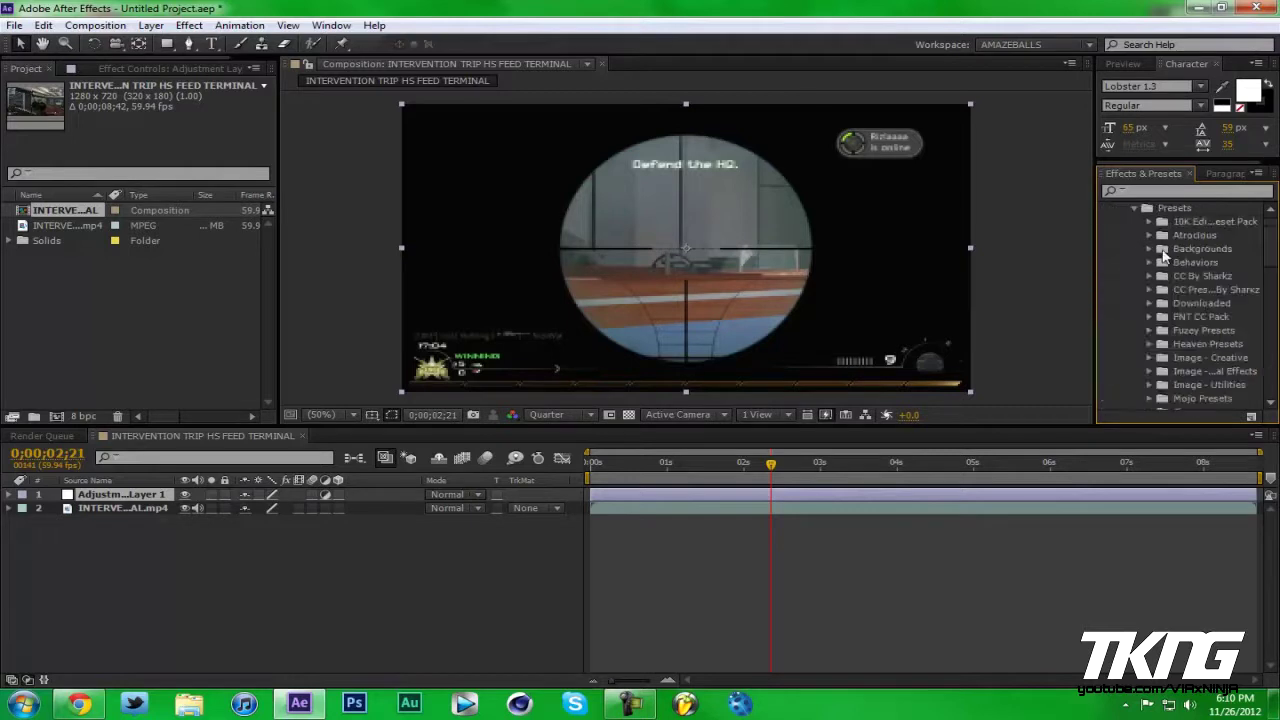
{"action": "scroll", "coordinate": [1260, 236], "scroll_direction": "down", "scroll_amount": 8}
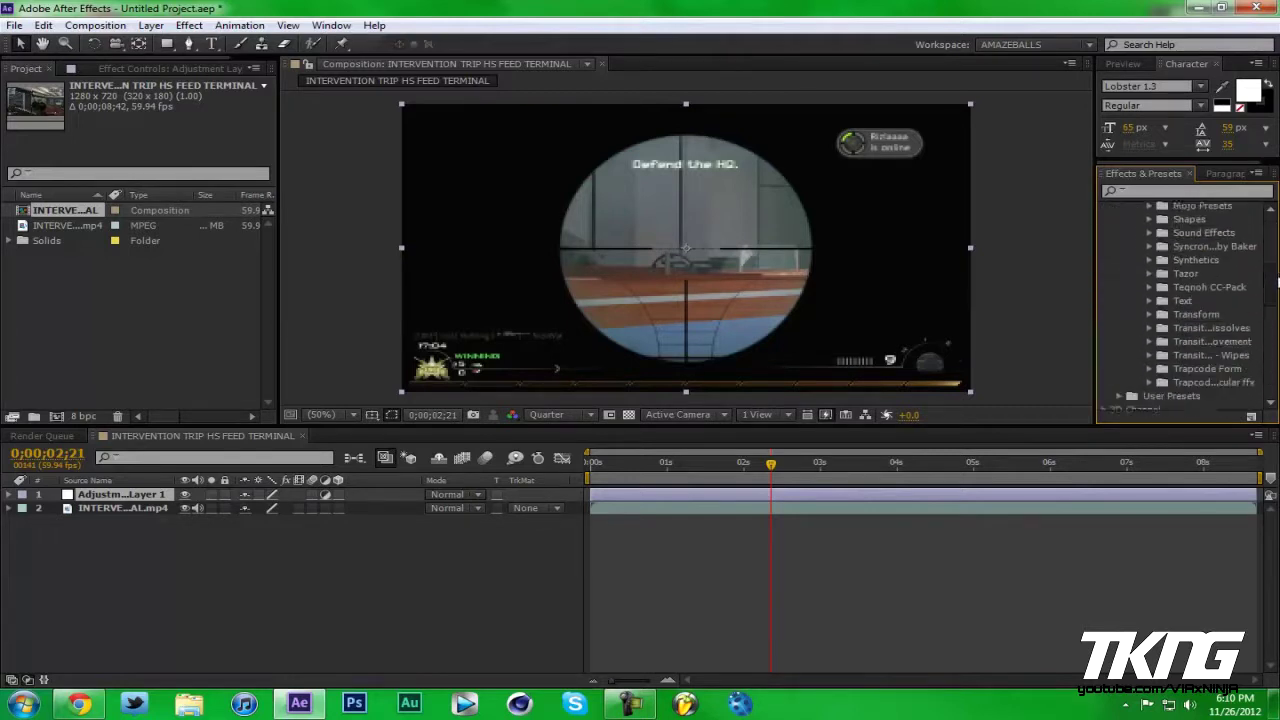
{"action": "scroll", "coordinate": [1268, 248], "scroll_direction": "up", "scroll_amount": 6}
{"action": "scroll", "coordinate": [1268, 248], "scroll_direction": "up", "scroll_amount": 4}
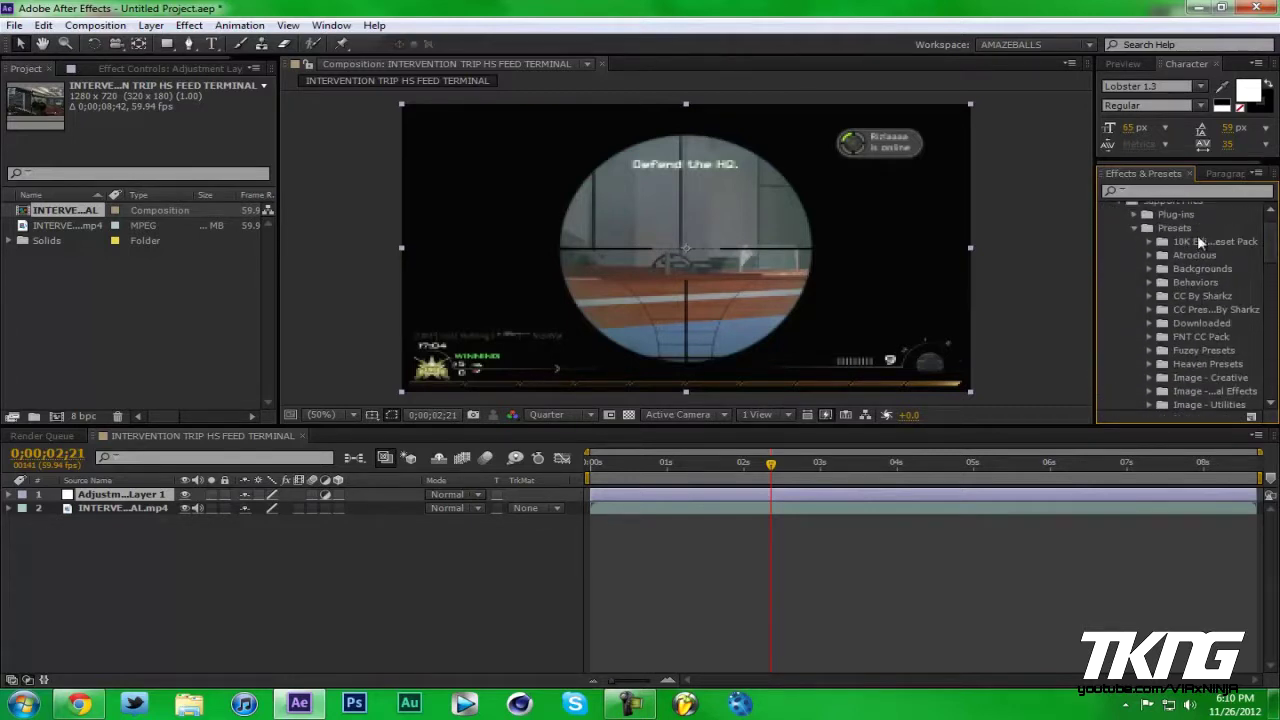
{"action": "left_click", "coordinate": [1160, 243]}
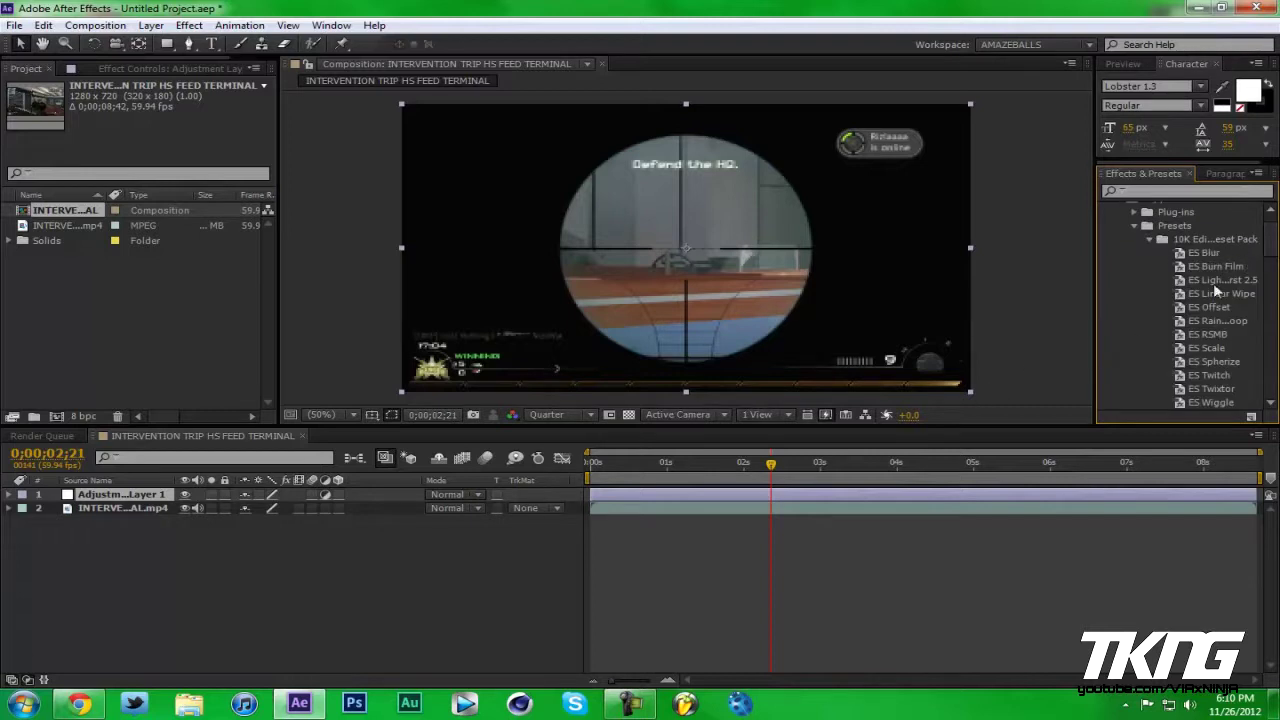
- Apply ES RSMB to Adjustment Layer 1, giving Blur Amount 0.60 and Motion Sensitivity 60
{"action": "scroll", "coordinate": [1268, 252], "scroll_direction": "down", "scroll_amount": 2}
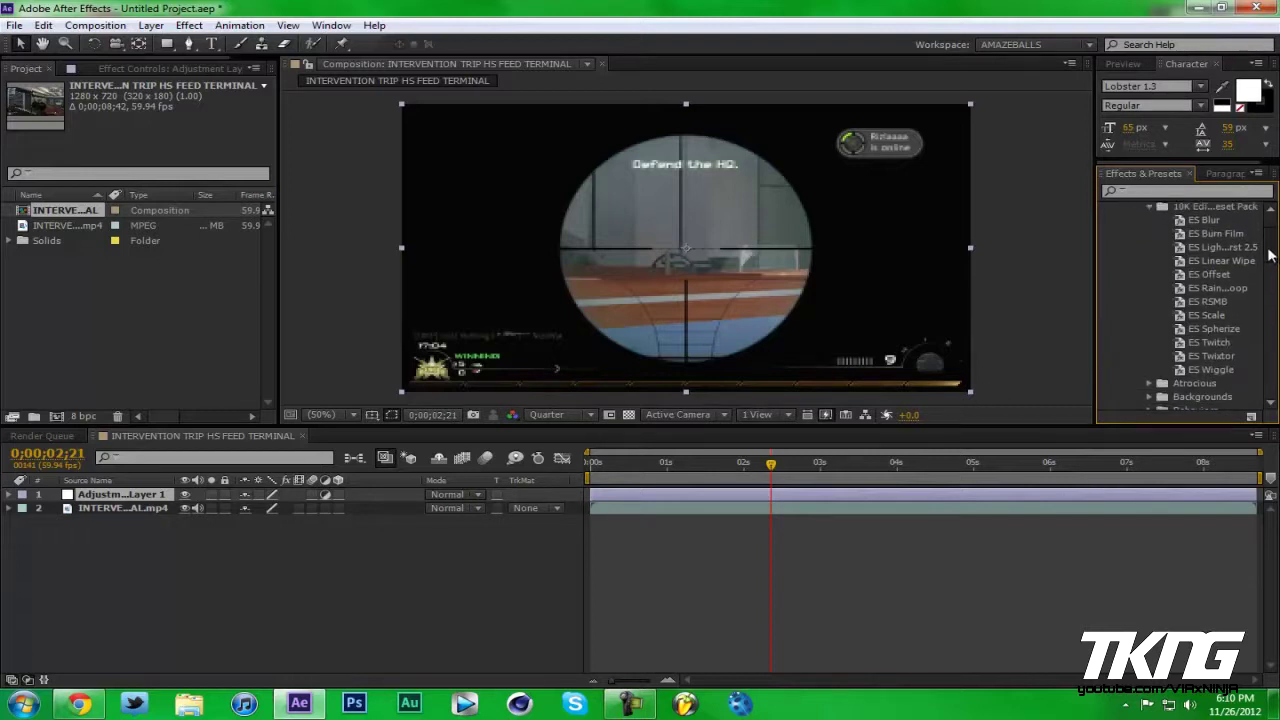
{"action": "scroll", "coordinate": [1268, 256], "scroll_direction": "up", "scroll_amount": 1}
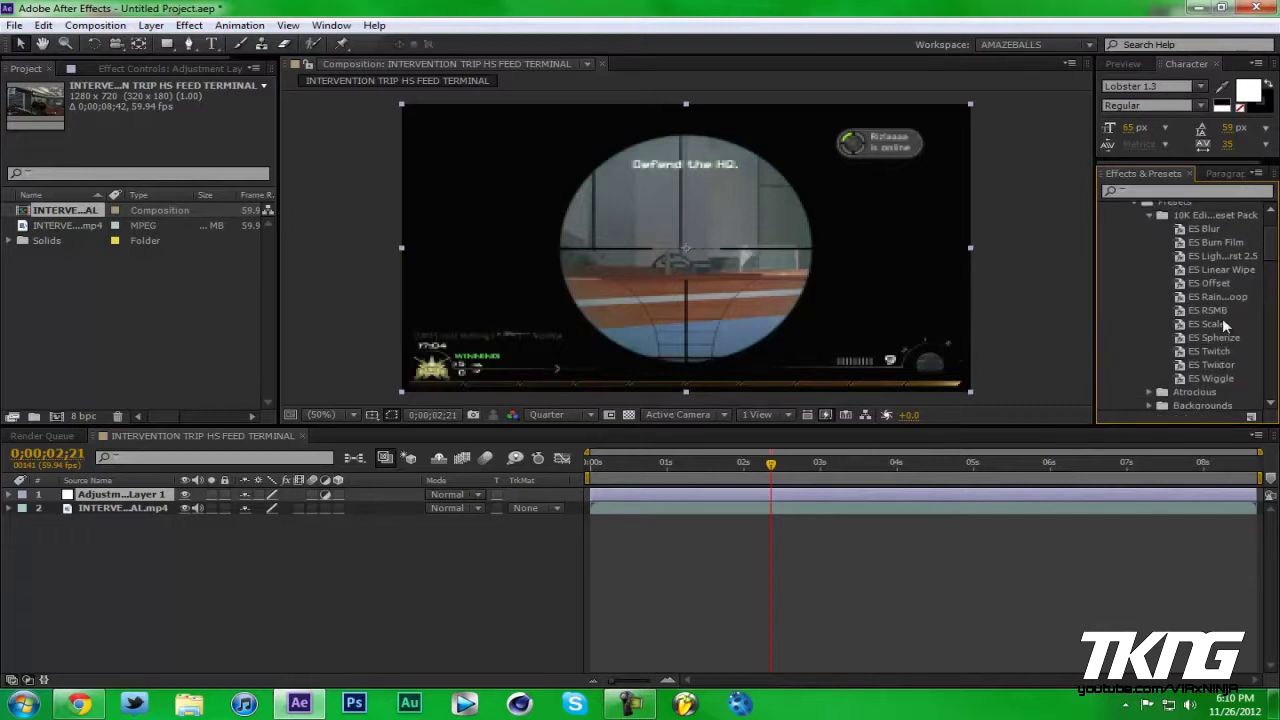
{"action": "left_click_drag", "start_coordinate": [1206, 306], "coordinate": [120, 496]}
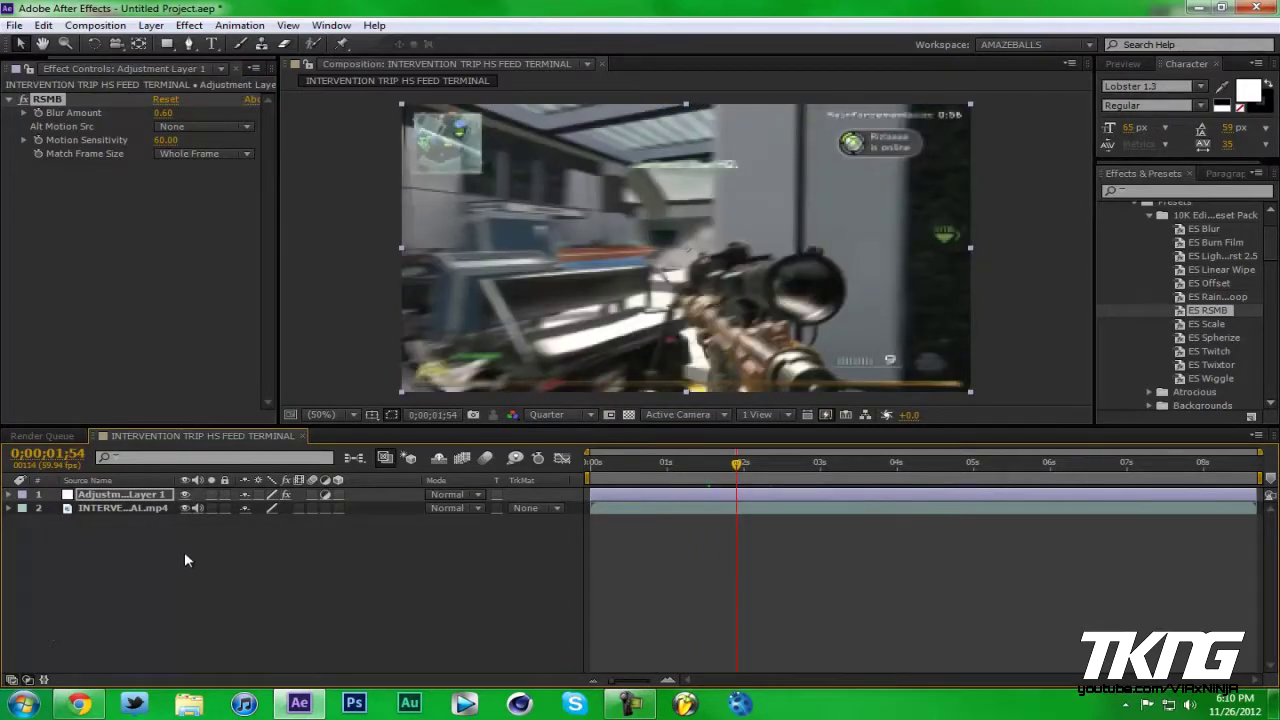
- Deselect Adjustment Layer 1 and add Adjustment Layer 2 at the top of the composition
{"action": "left_click", "coordinate": [184, 550]}
{"action": "right_click", "coordinate": [186, 548]}
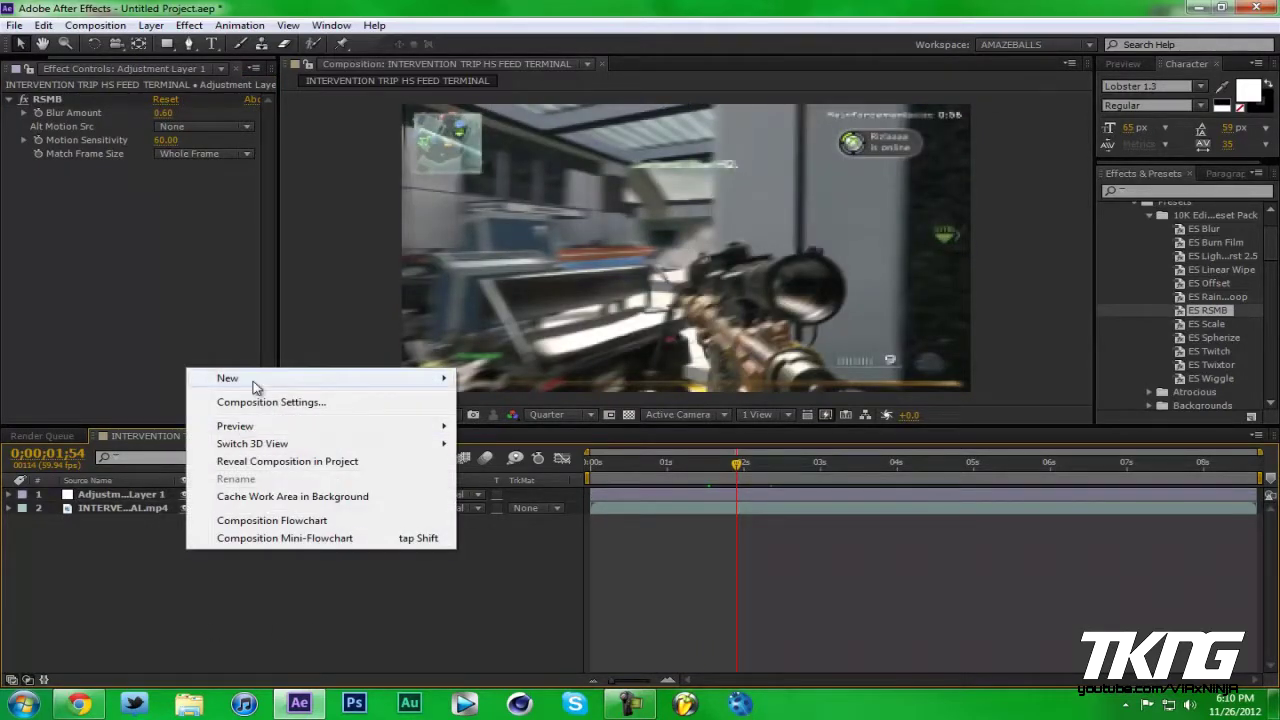
{"action": "left_click", "coordinate": [349, 608]}
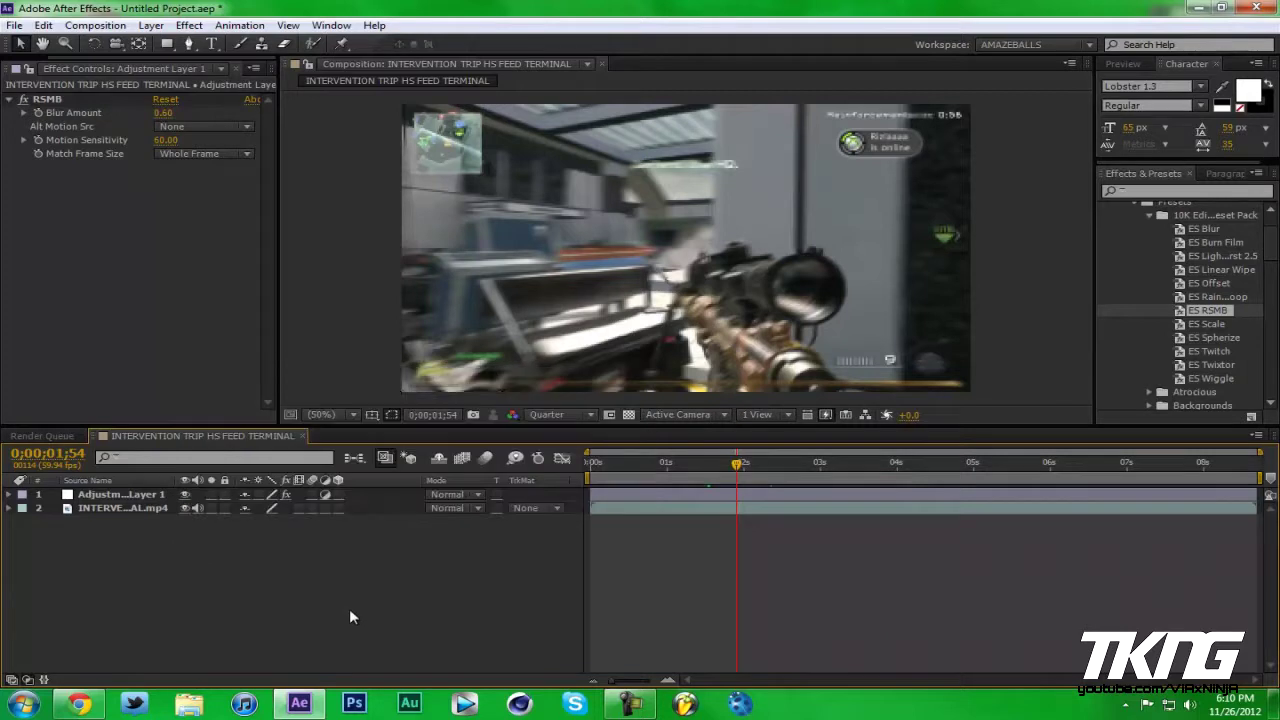
{"action": "right_click", "coordinate": [130, 553]}
{"action": "mouse_move", "coordinate": [206, 382]}
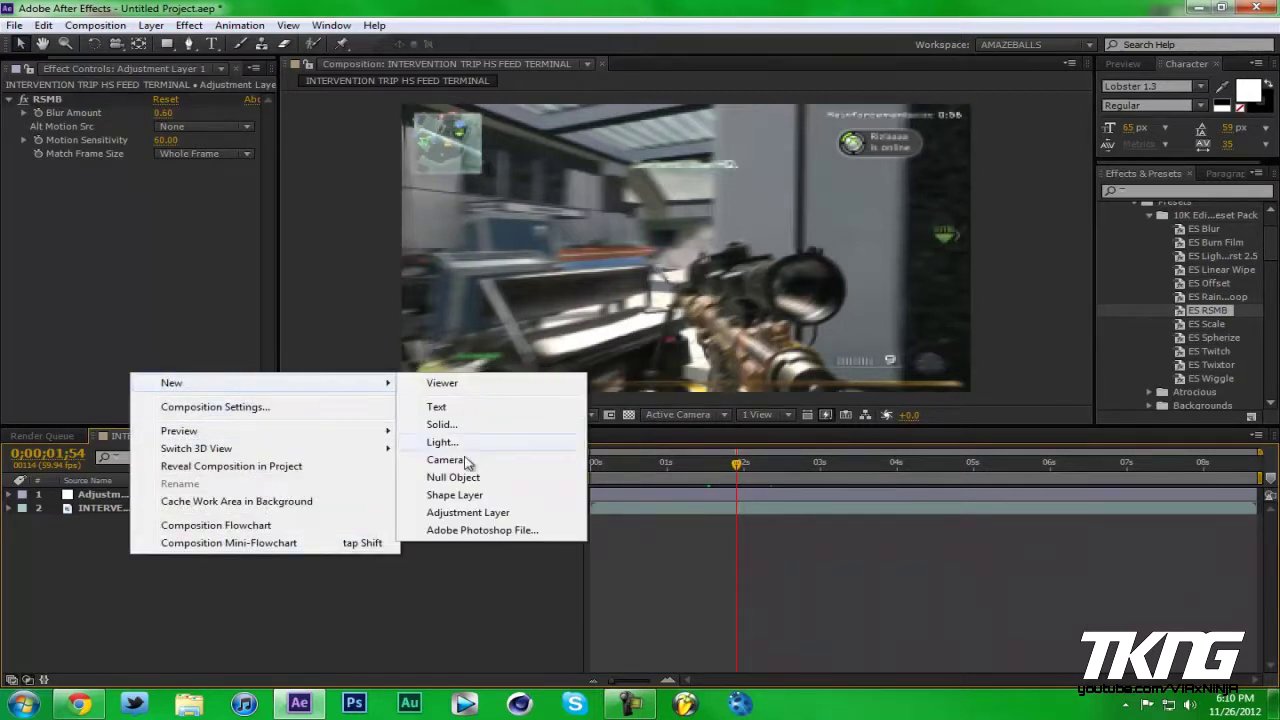
{"action": "left_click", "coordinate": [485, 514]}
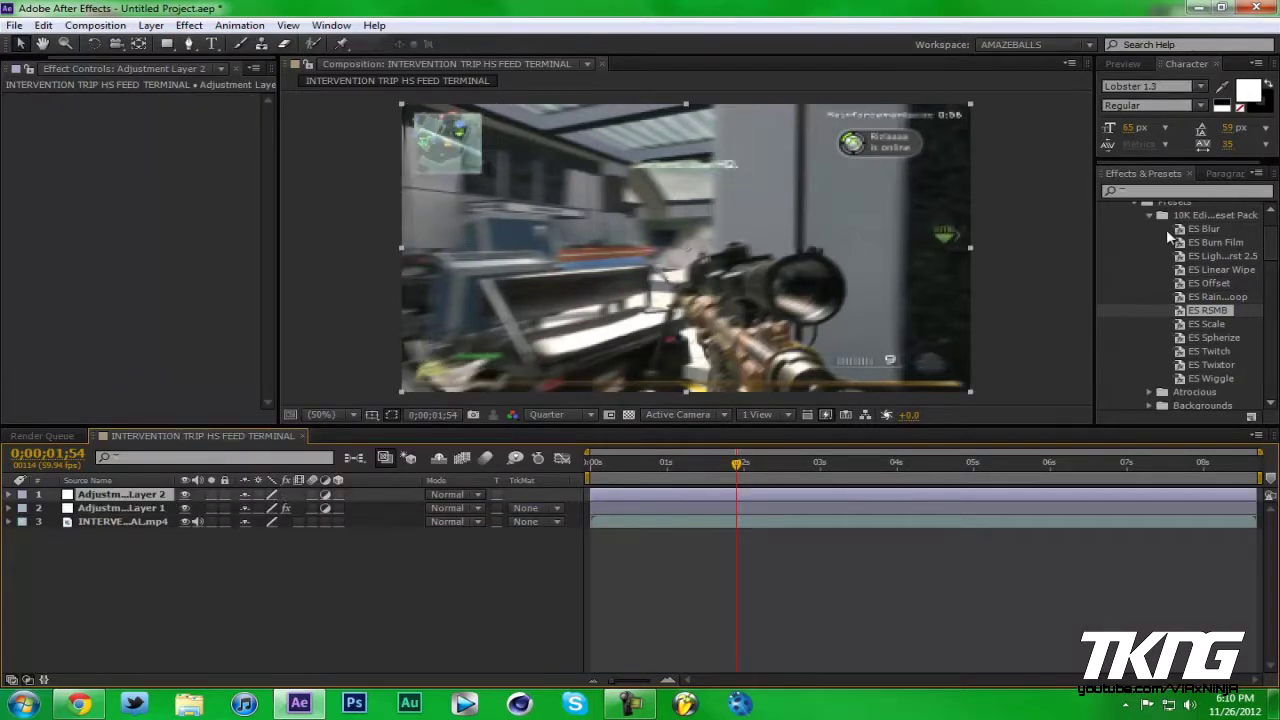
- Expand the FNT CC Pack and apply FNT AE CC #2 (Looks, Venetian Blinds, Glow) to Adjustment Layer 2
{"action": "left_click", "coordinate": [1137, 204]}
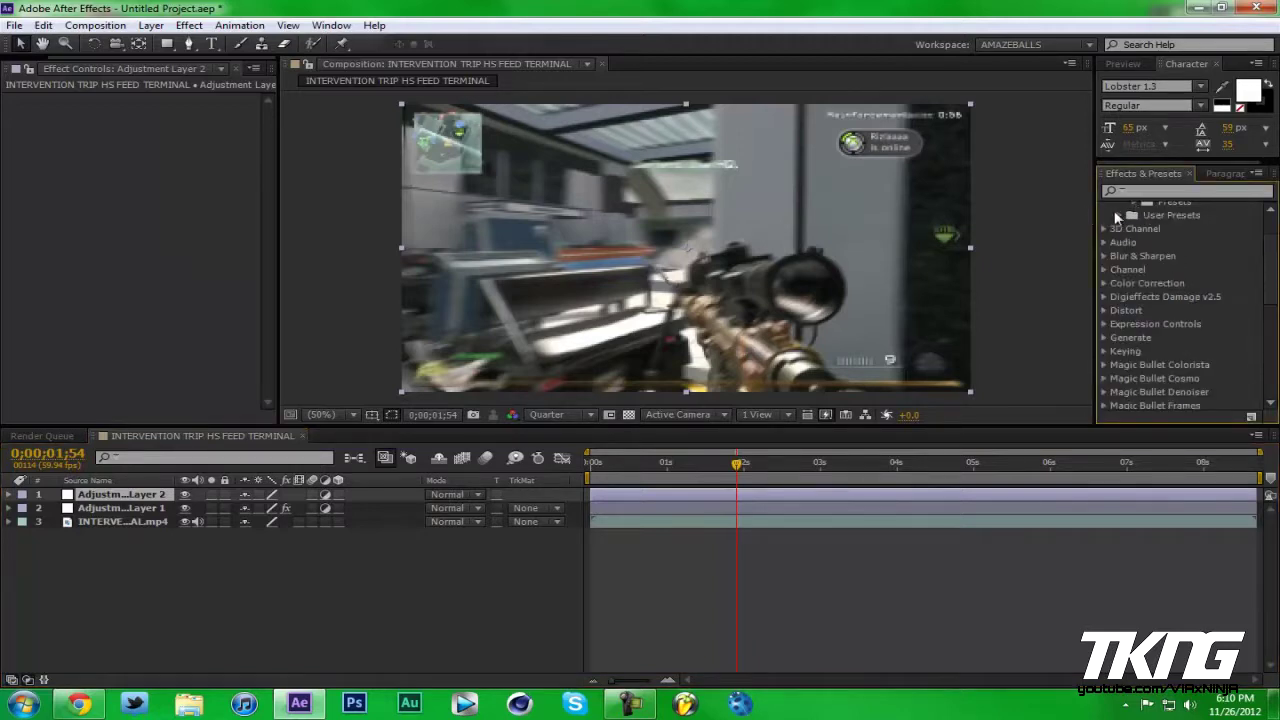
{"action": "left_click", "coordinate": [1114, 210]}
{"action": "left_click", "coordinate": [1136, 241]}
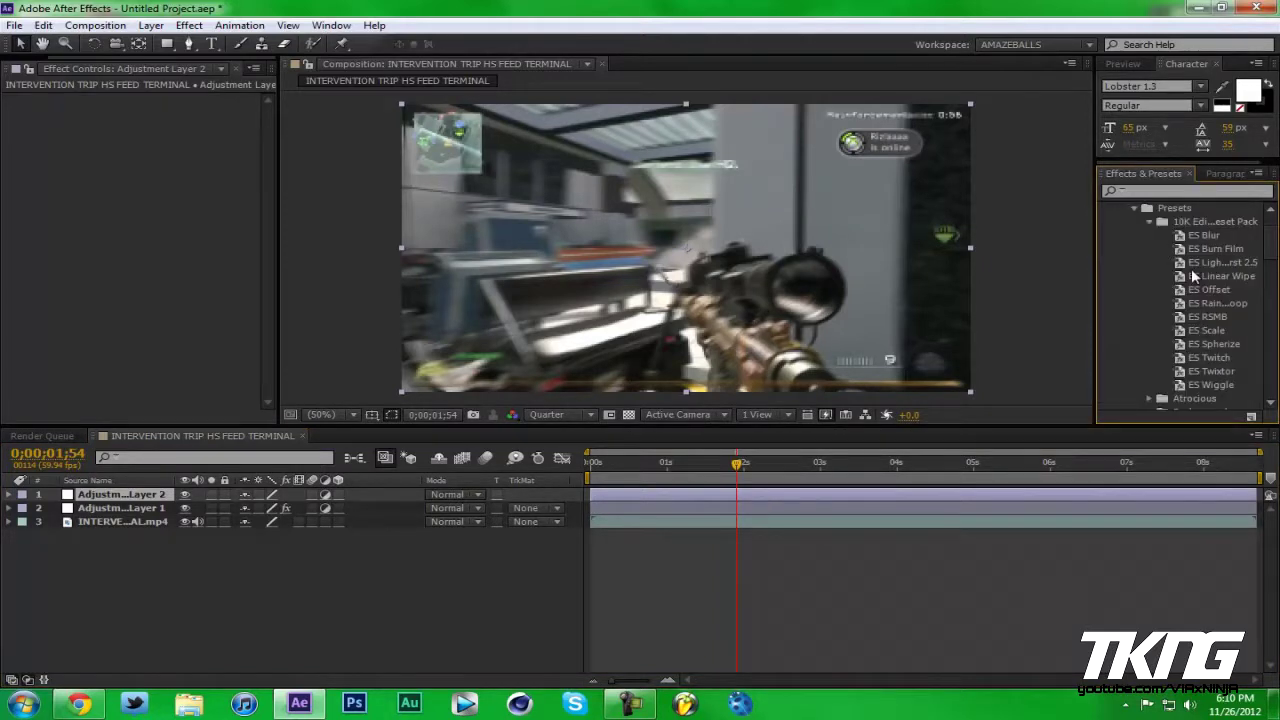
{"action": "left_click", "coordinate": [1150, 223]}
{"action": "scroll", "coordinate": [1172, 281], "scroll_direction": "down", "scroll_amount": 1}
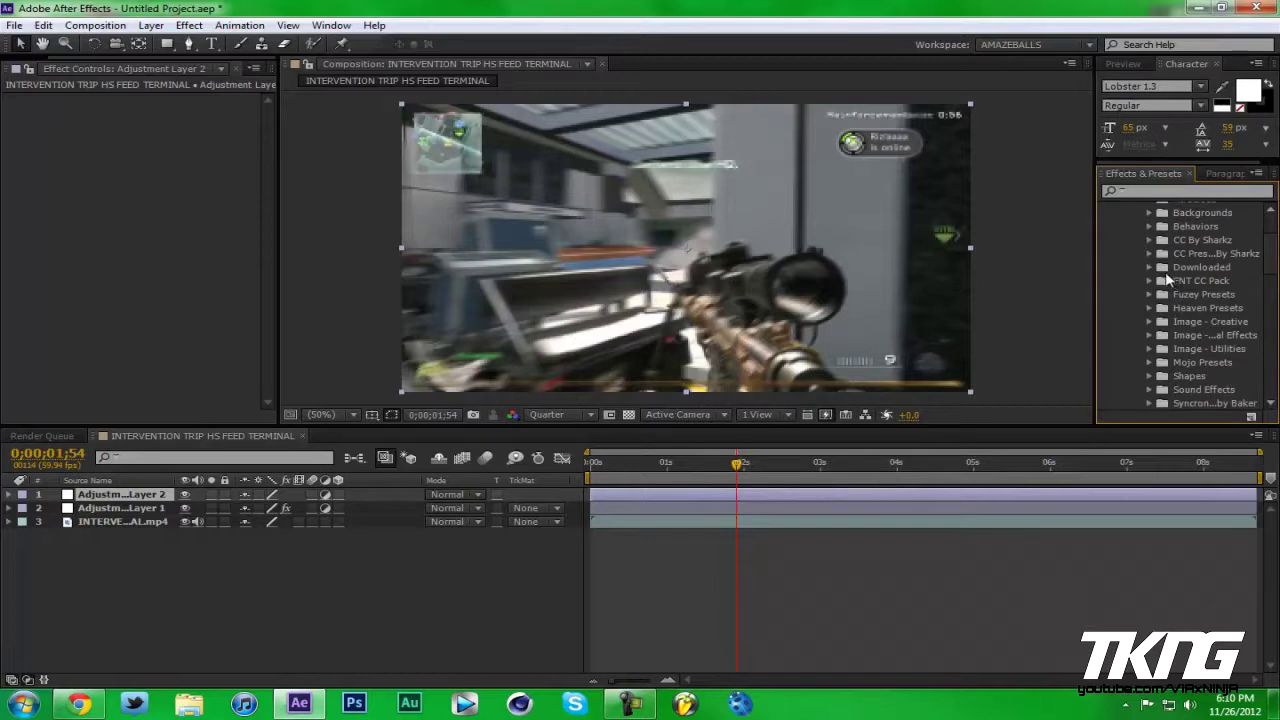
{"action": "left_click", "coordinate": [1150, 281]}
{"action": "left_click_drag", "start_coordinate": [1213, 312], "coordinate": [146, 495]}
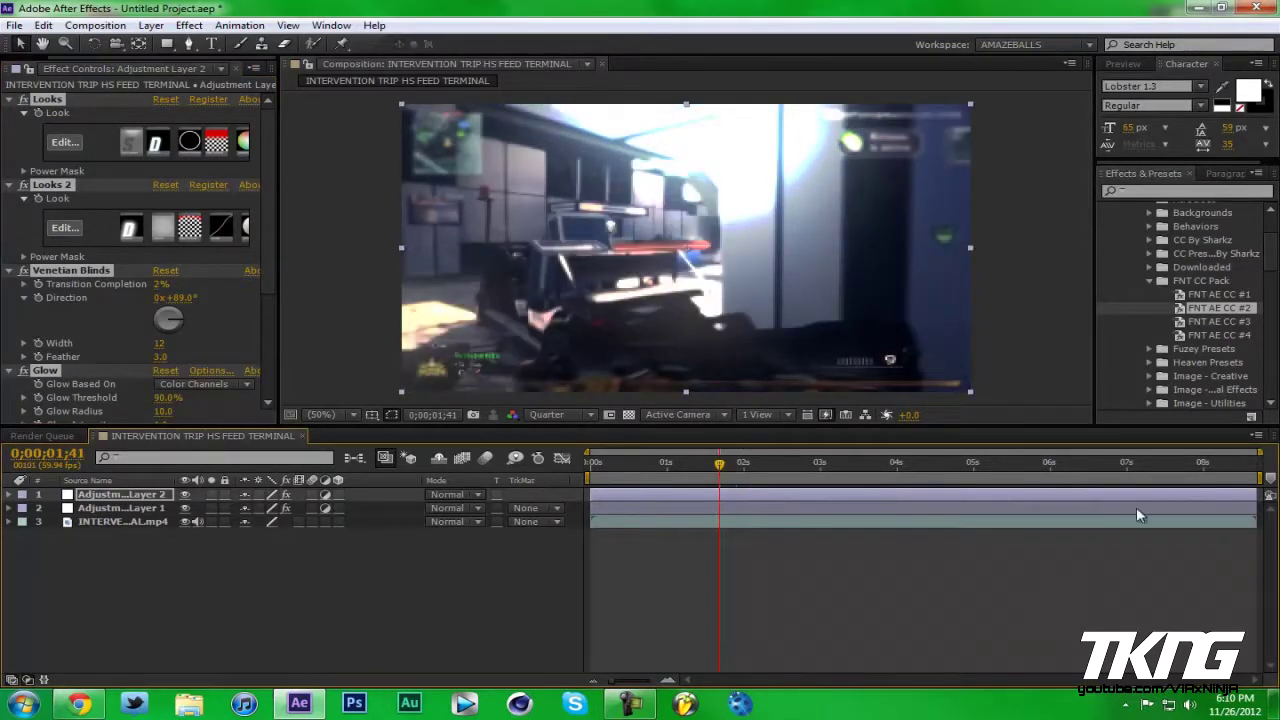
{"action": "left_click", "coordinate": [274, 566]}
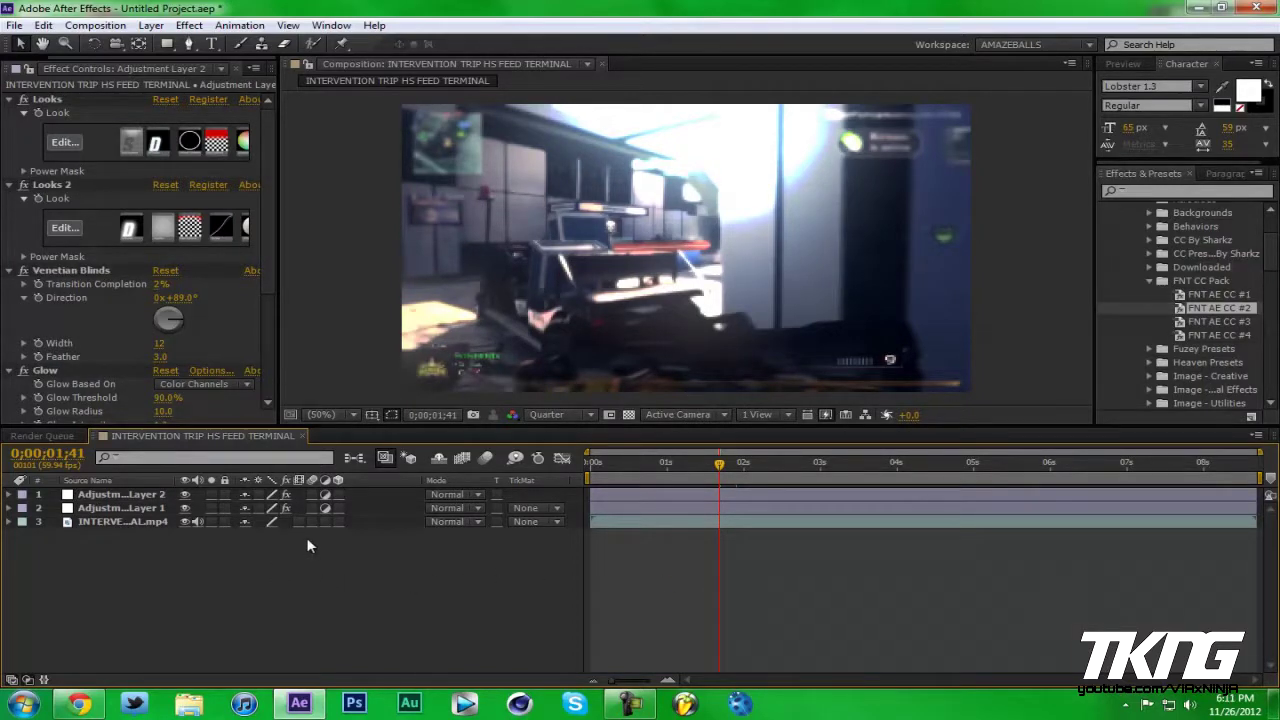
- Glance at the Animation menu, then collapse the FNT CC Pack and Animation Presets folders
{"action": "left_click", "coordinate": [240, 27]}
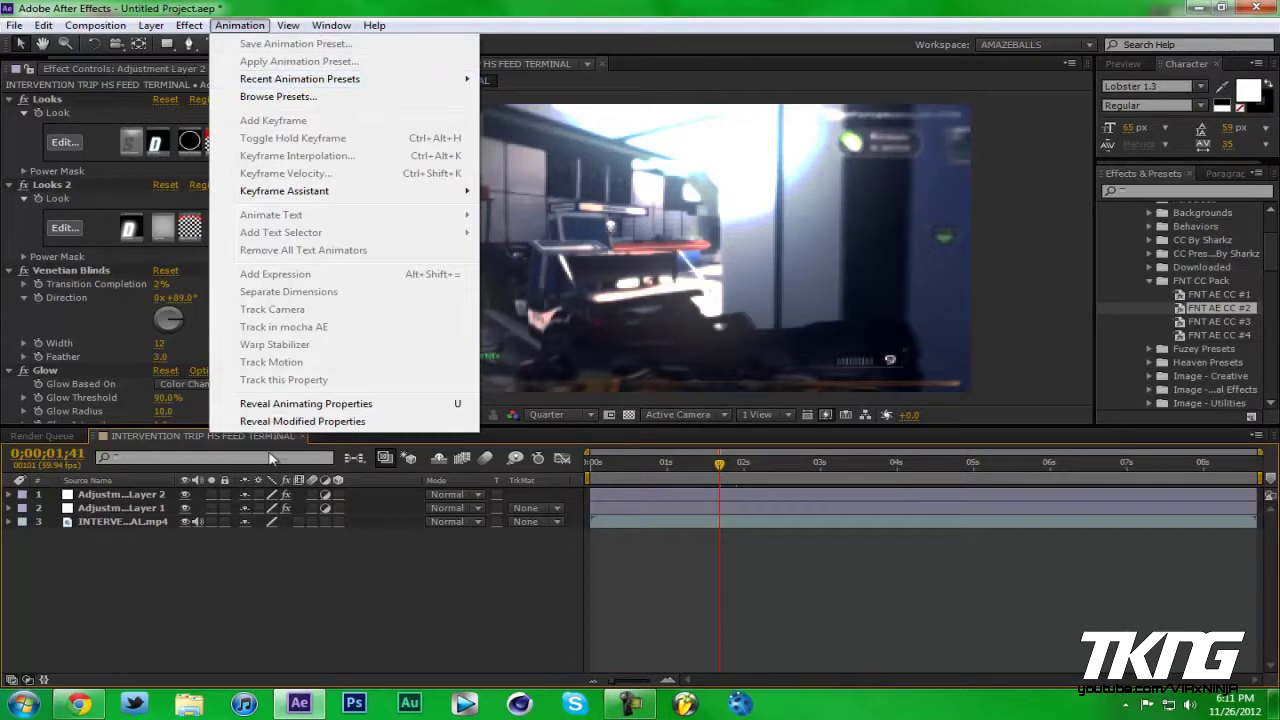
{"action": "left_click", "coordinate": [225, 605]}
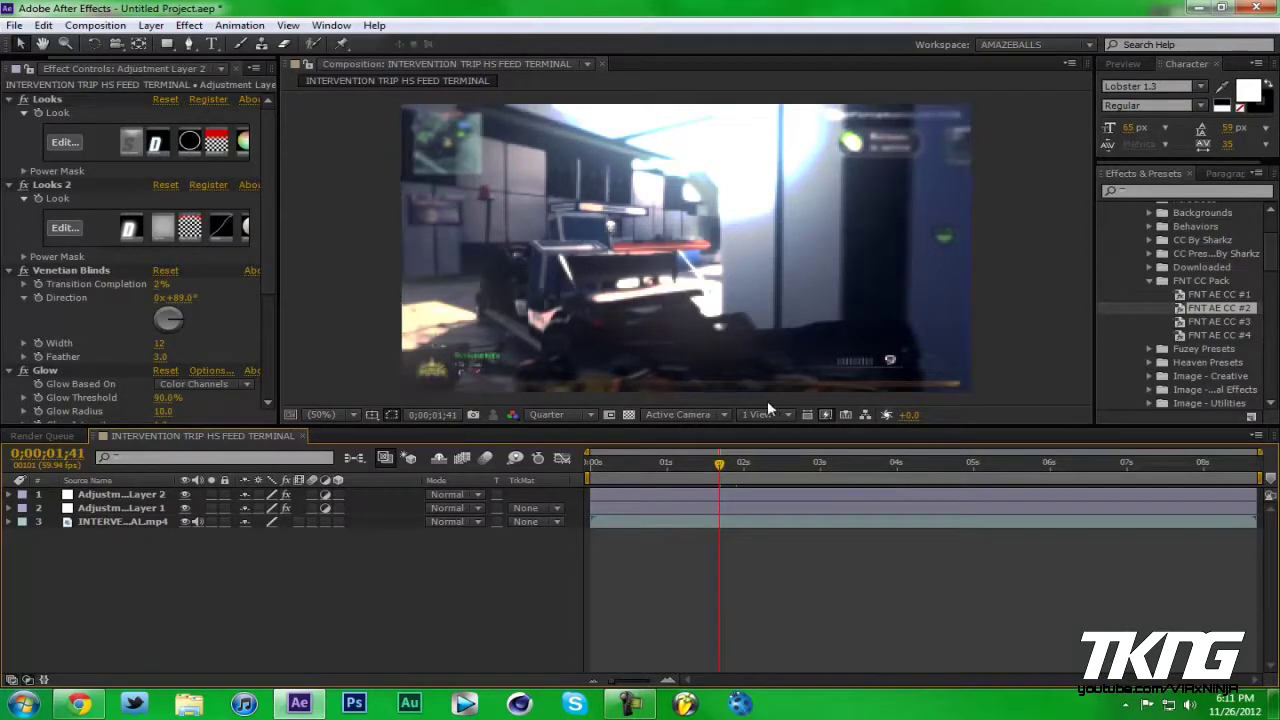
{"action": "left_click", "coordinate": [1149, 280]}
{"action": "scroll", "coordinate": [1149, 280], "scroll_direction": "up", "scroll_amount": 2}
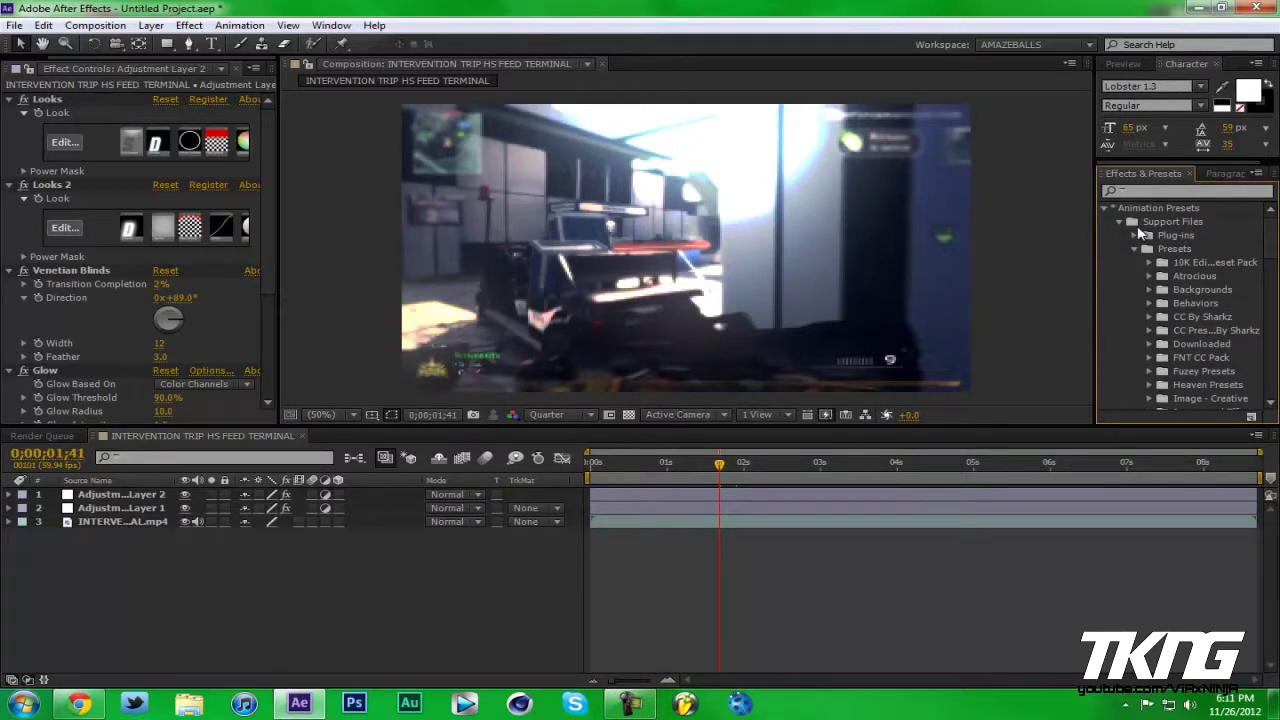
{"action": "left_click", "coordinate": [1103, 208]}
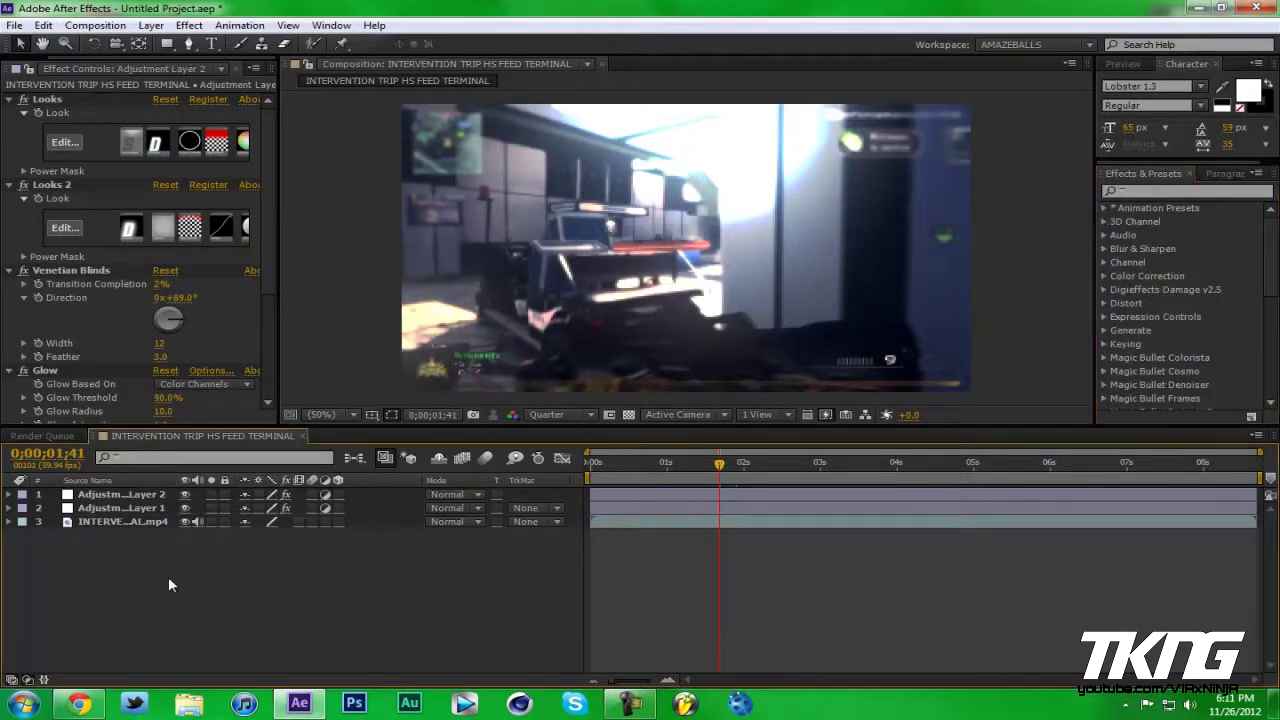